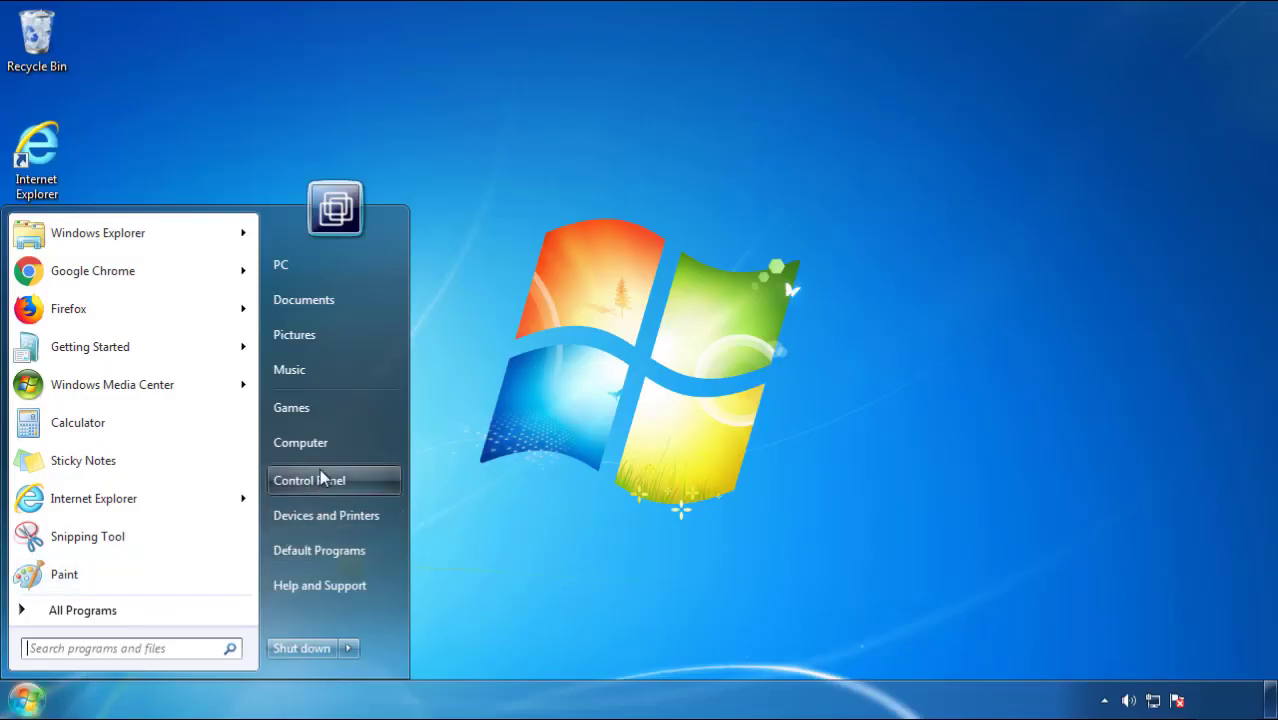
Step: Open Control Panel's installed-programs list, sorted by install date with the newest first
left_click(321, 474)
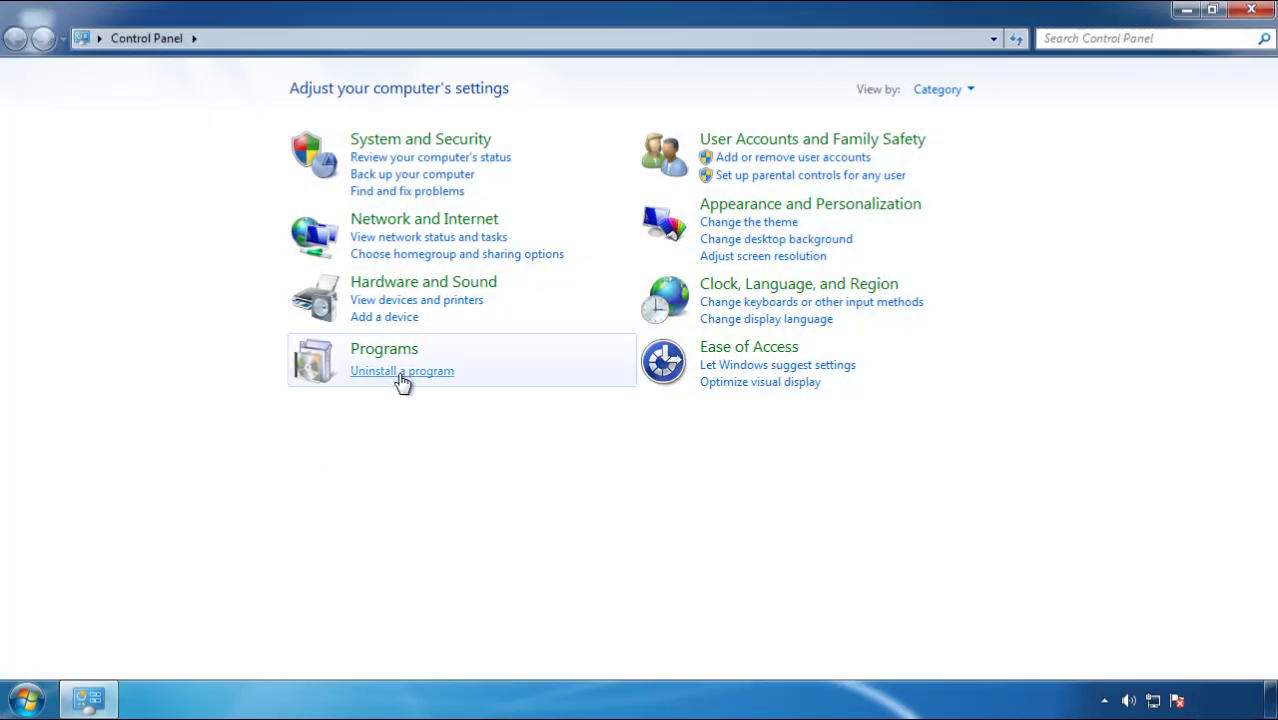
left_click(400, 378)
left_click(750, 189)
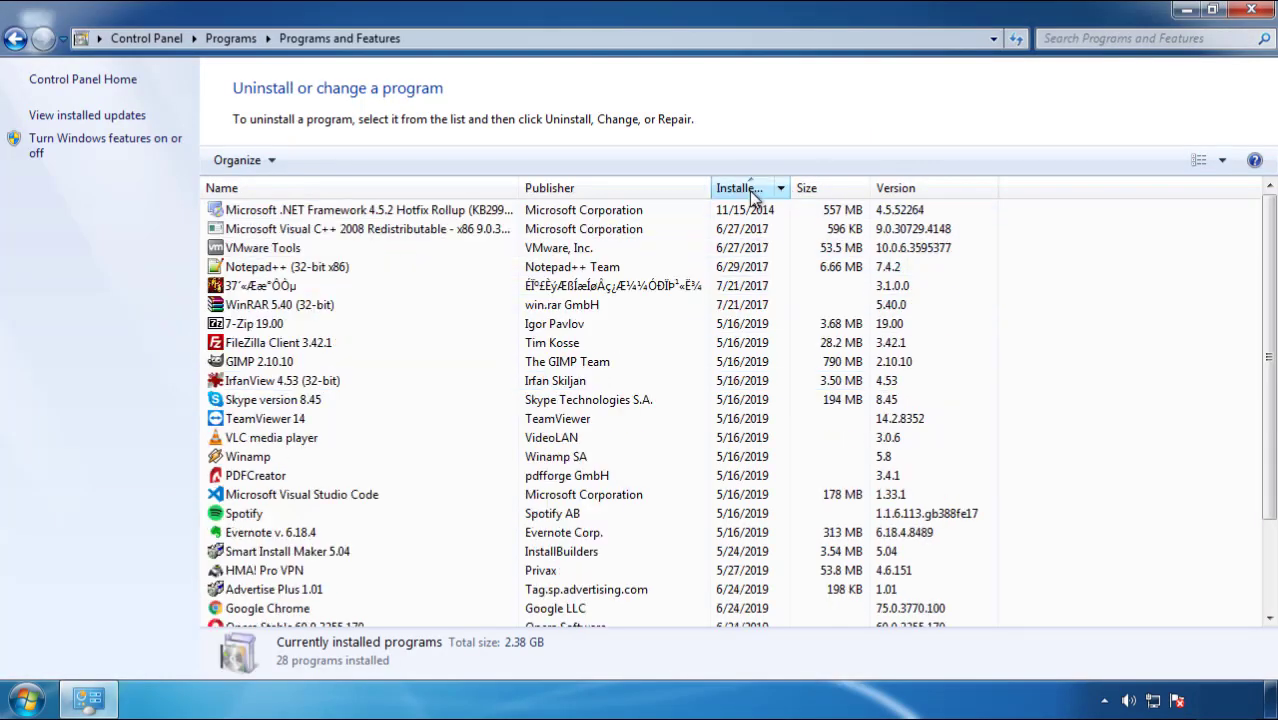
left_click(750, 189)
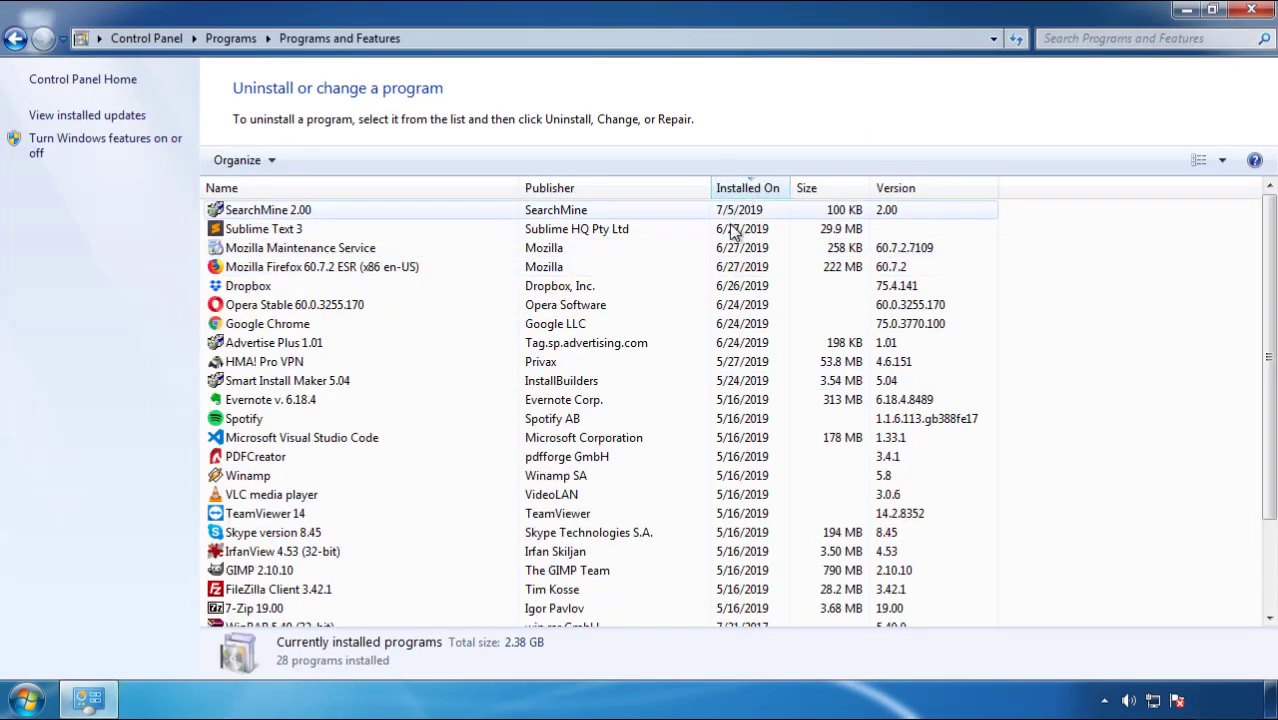
Step: Uninstall SearchMine 2.00 and finish its uninstaller
left_click(270, 212)
left_click(318, 160)
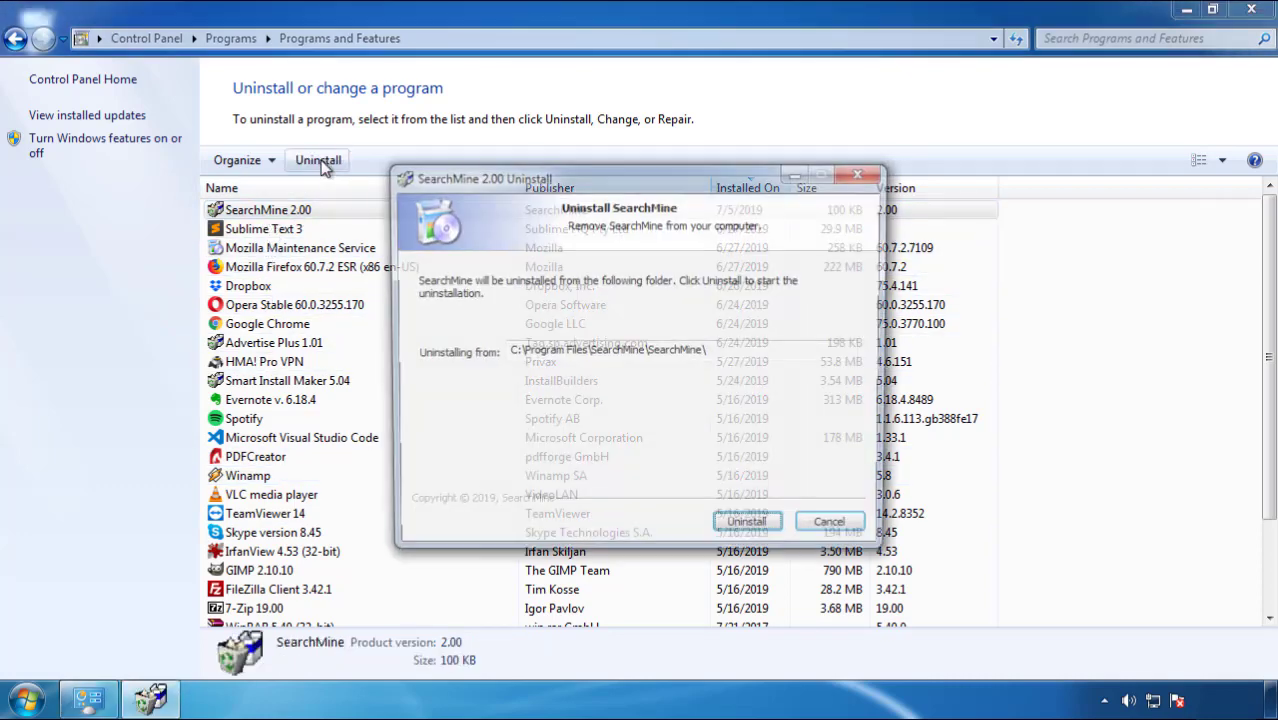
left_click(741, 527)
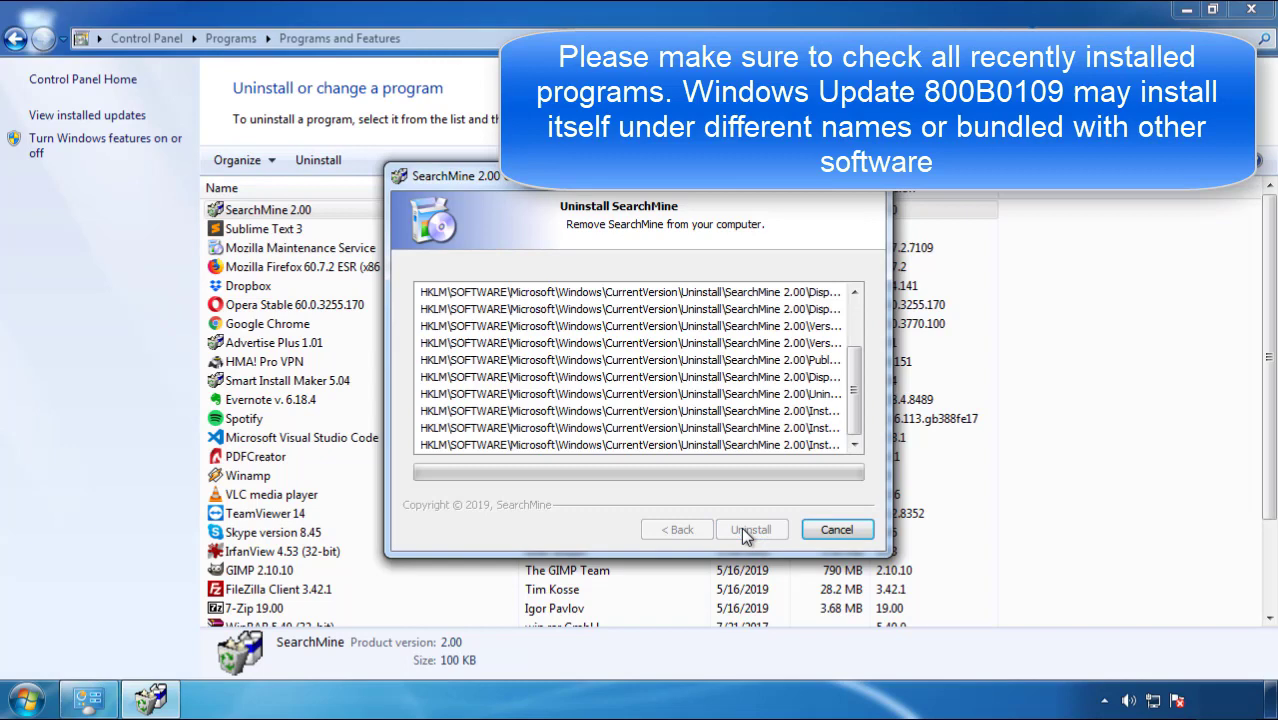
left_click(745, 529)
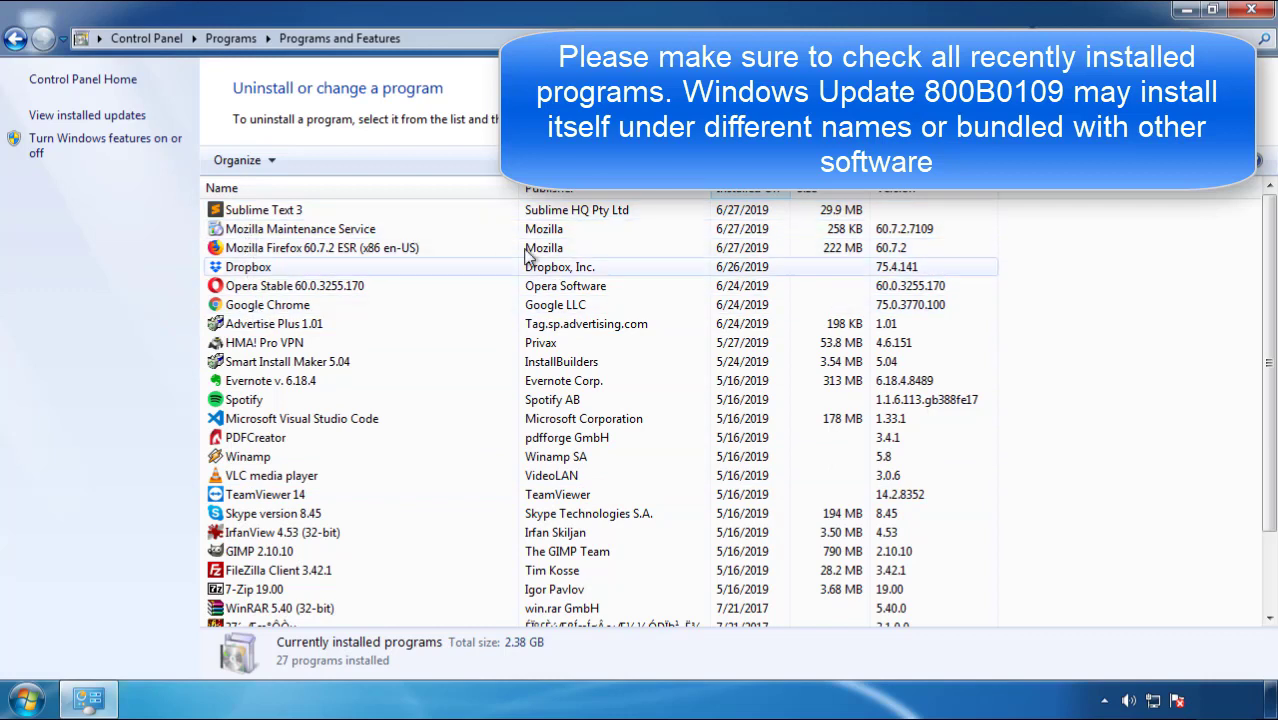
Step: Close the programs window and restart Windows from the Start menu's shut-down options
left_click(1253, 12)
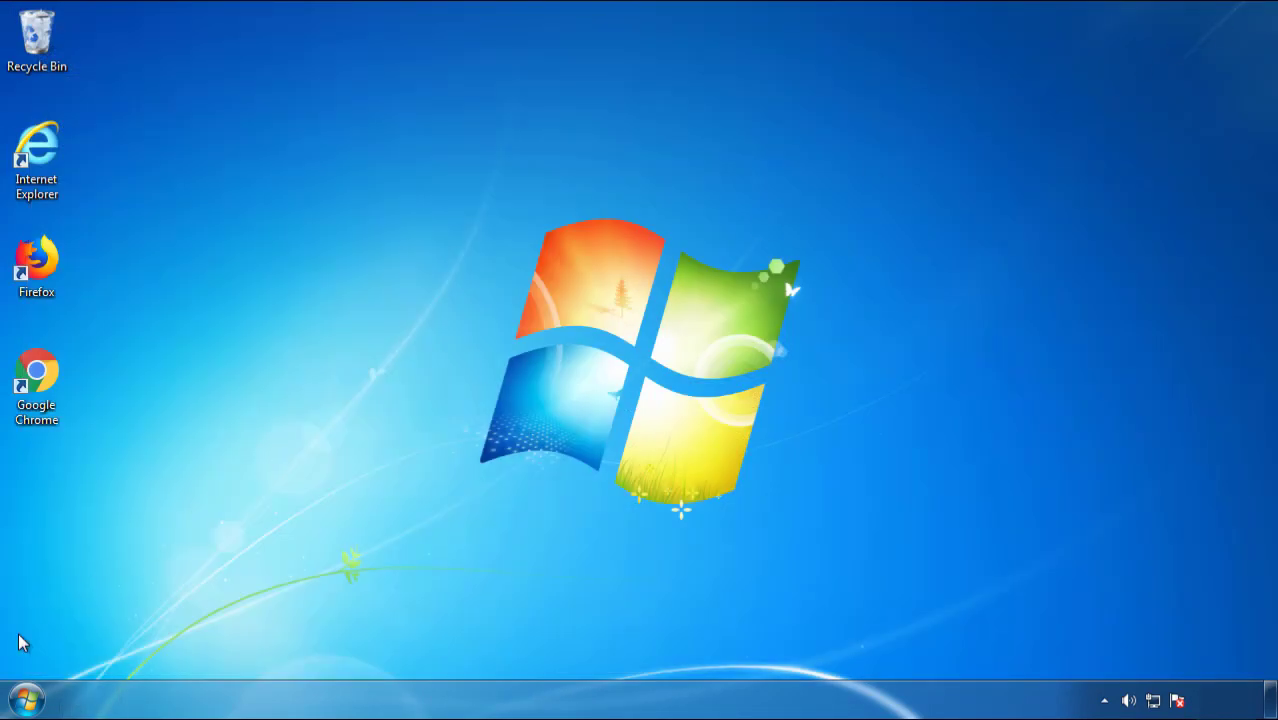
left_click(25, 700)
left_click(347, 649)
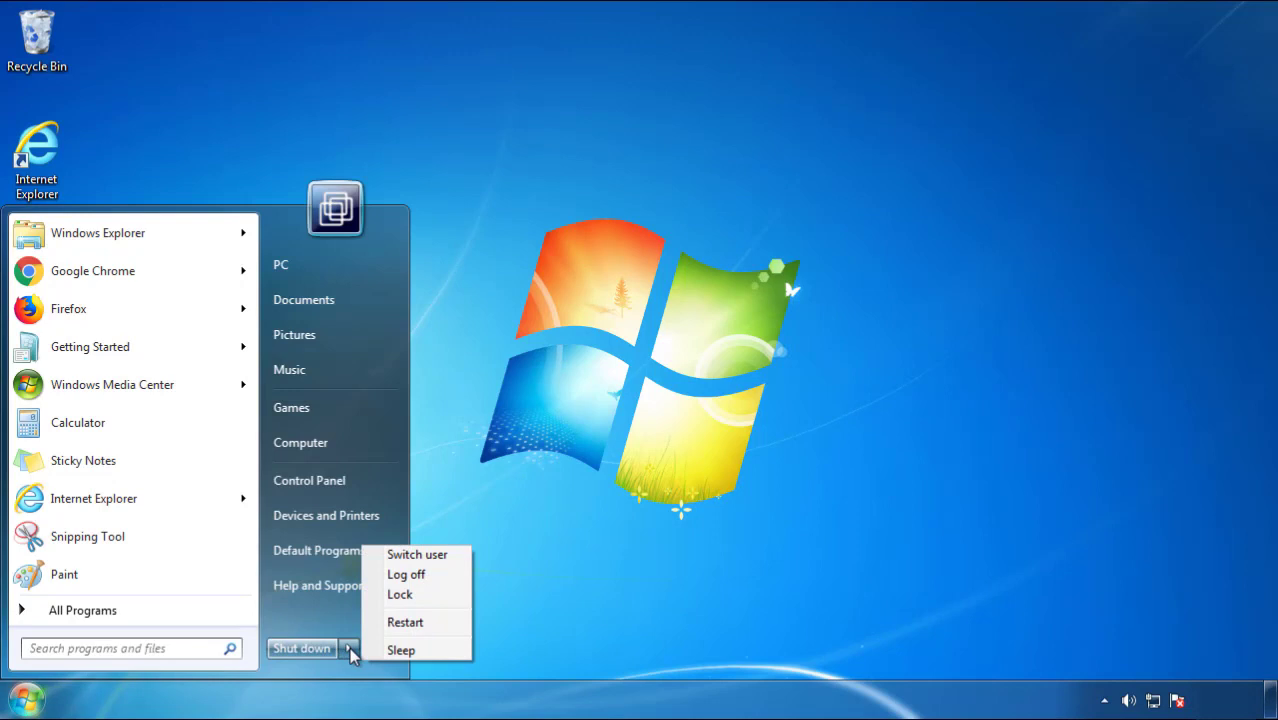
left_click(664, 575)
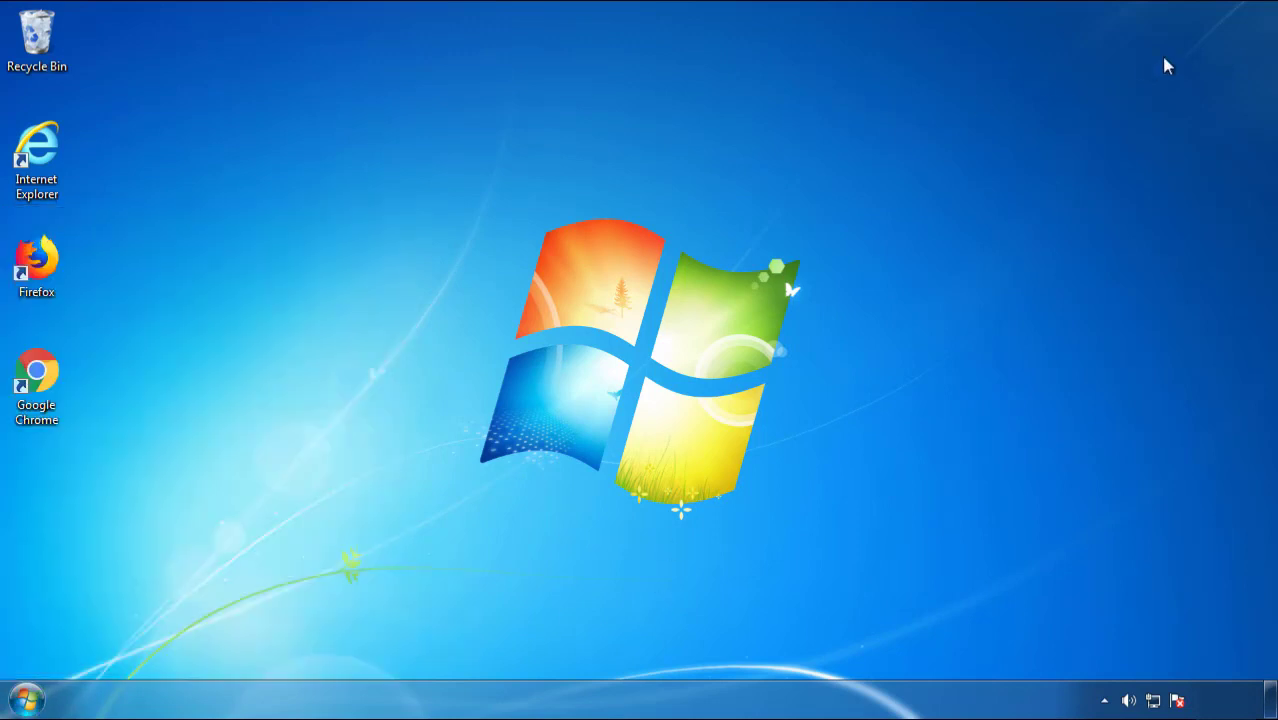
left_click(412, 634)
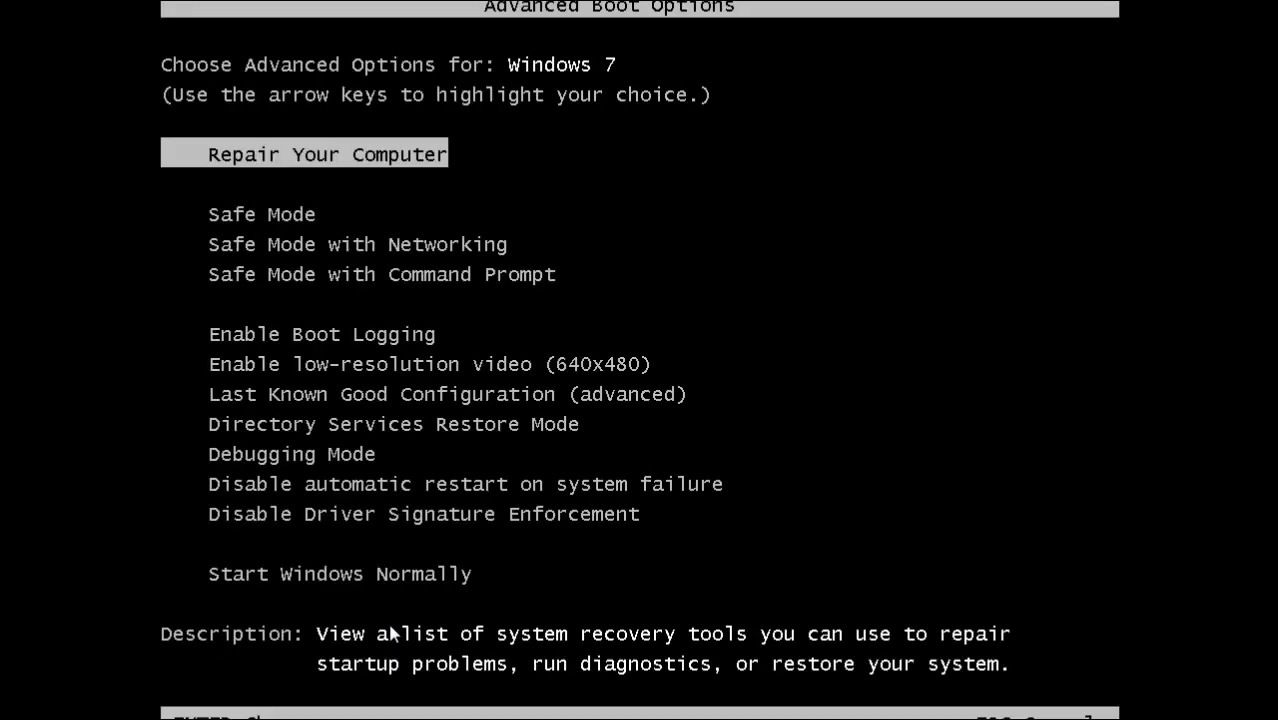
Step: Boot Windows into Safe Mode, launch Firefox and decline the default-browser prompt
key("Down")
key("Return")
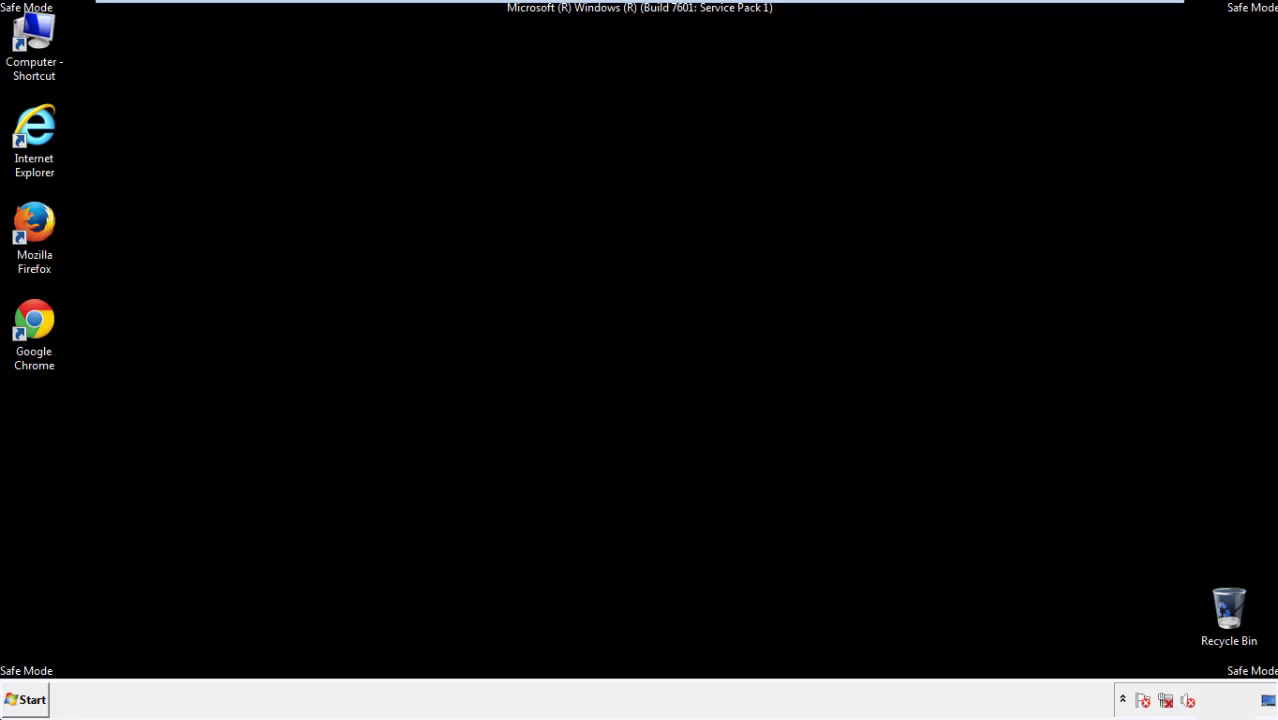
double_click(46, 232)
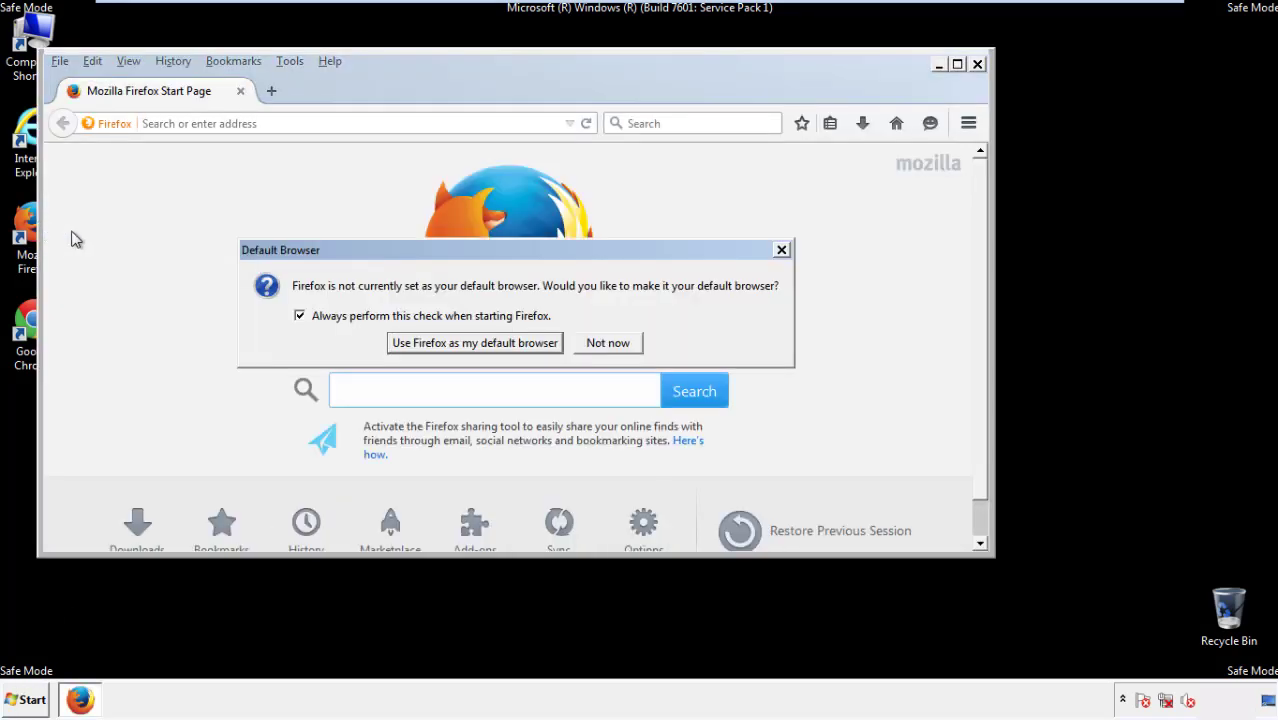
left_click(622, 343)
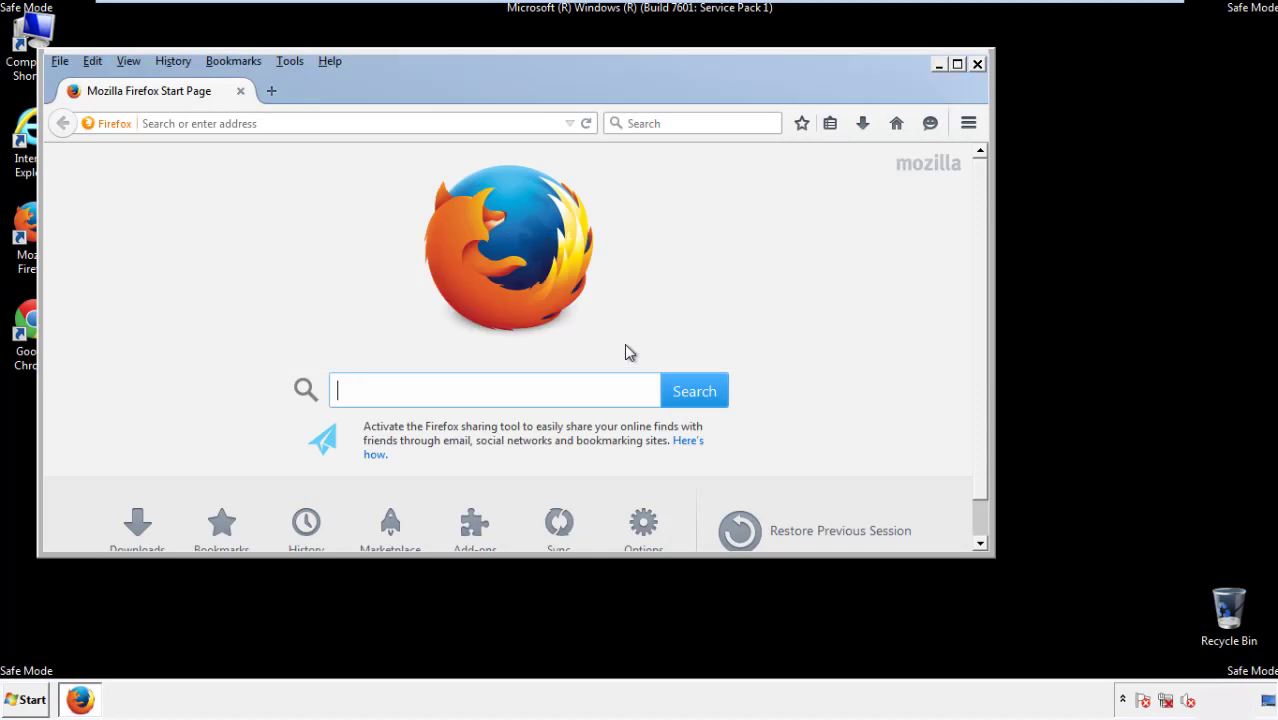
Step: Make Firefox's Menu Bar visible via the toolbar options
right_click(390, 84)
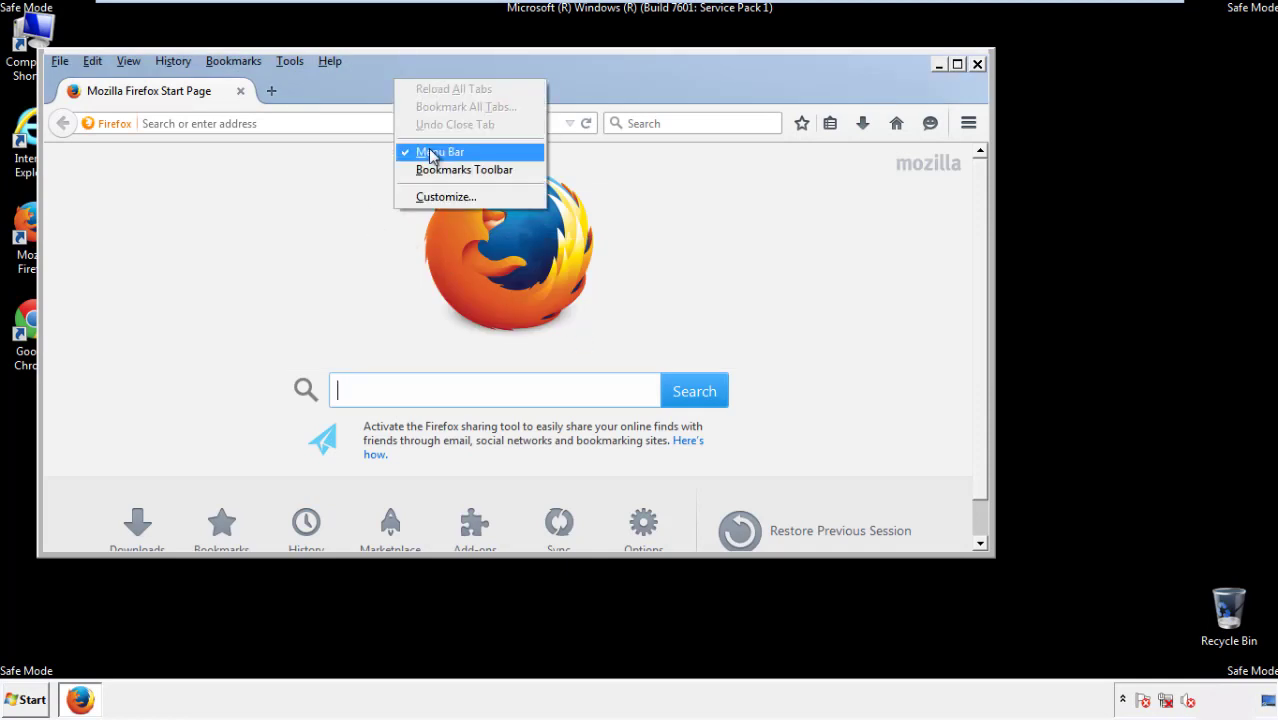
left_click(428, 152)
right_click(403, 86)
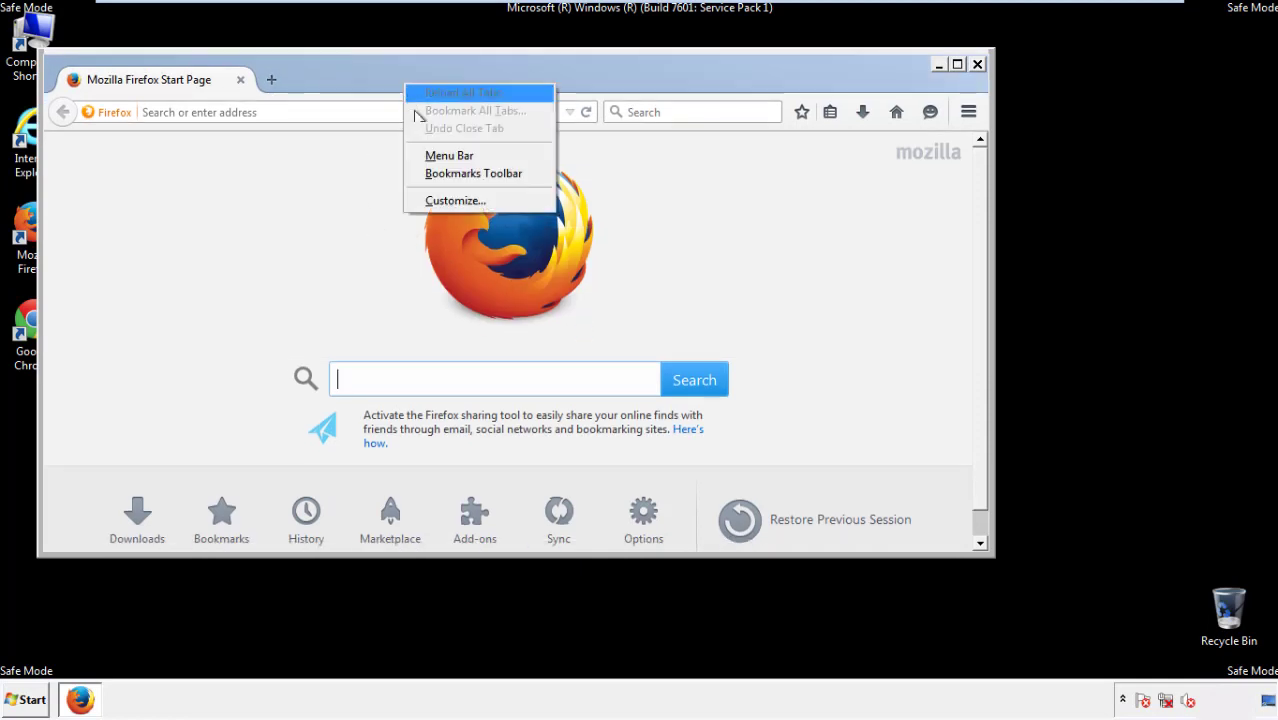
left_click(430, 157)
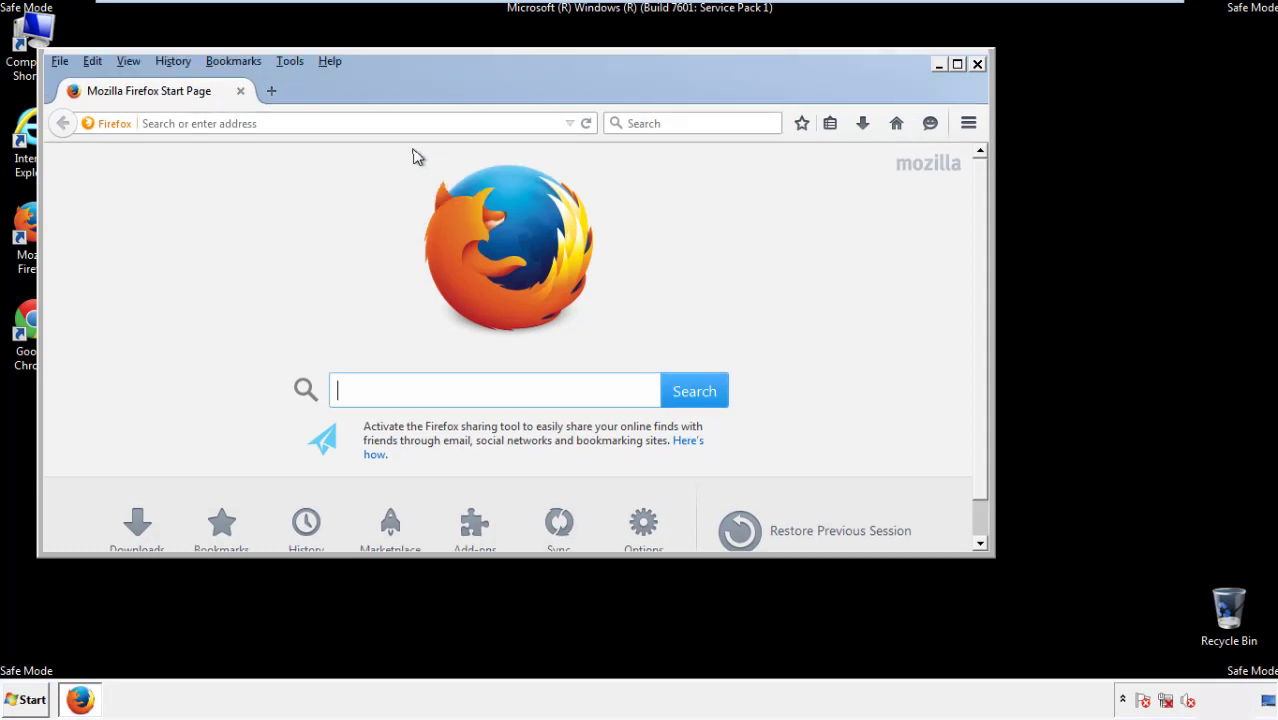
Step: Set Clear Recent History to Everything with all details, including Site Preferences, ticked
left_click(178, 63)
left_click(195, 100)
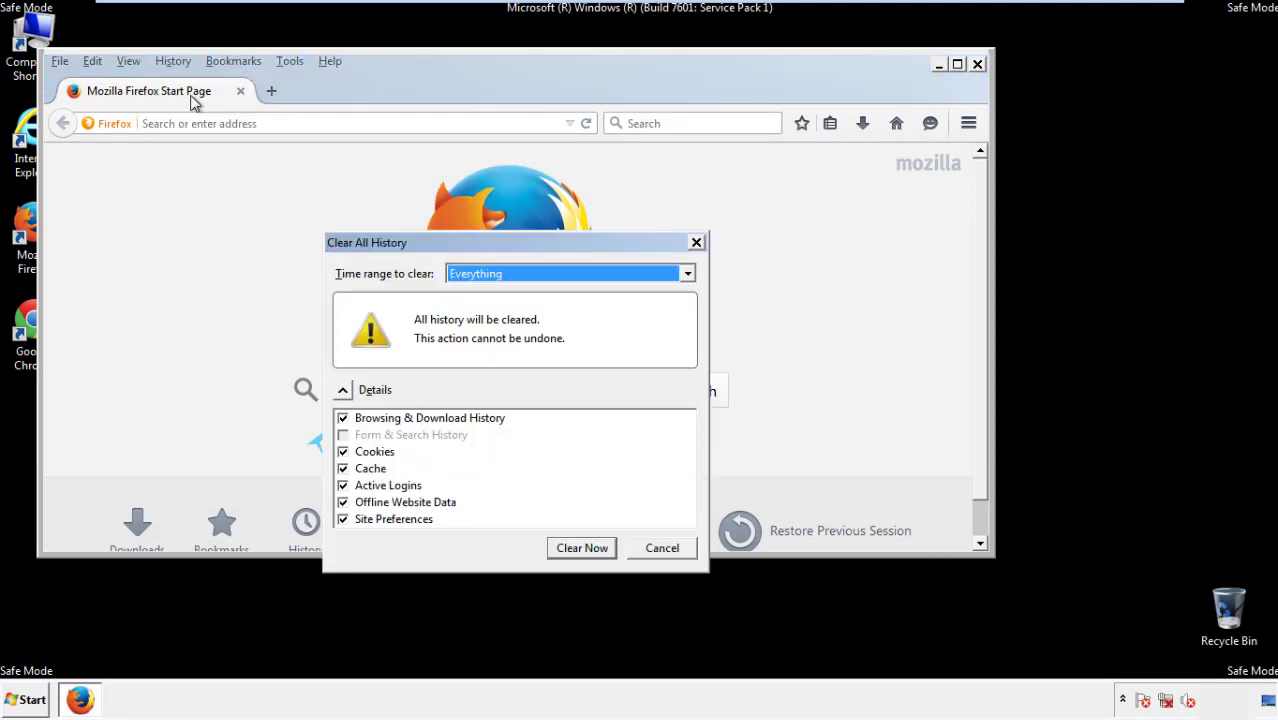
left_click(476, 279)
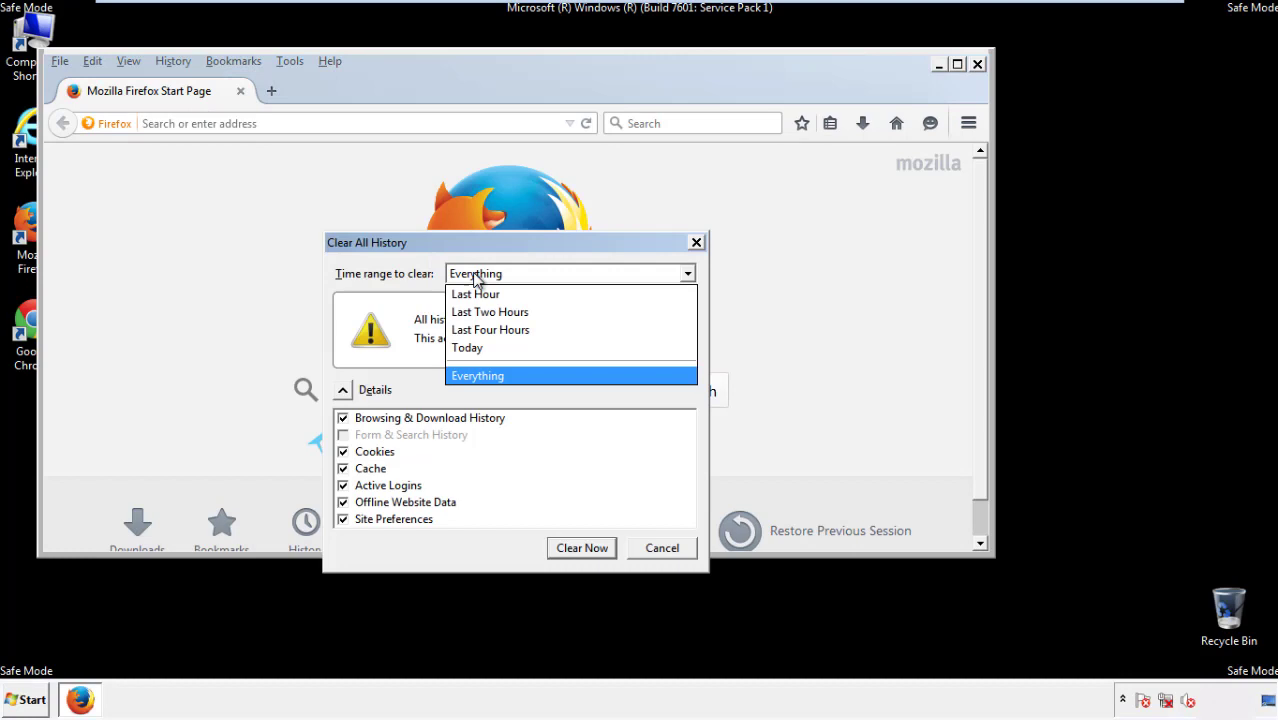
left_click(481, 374)
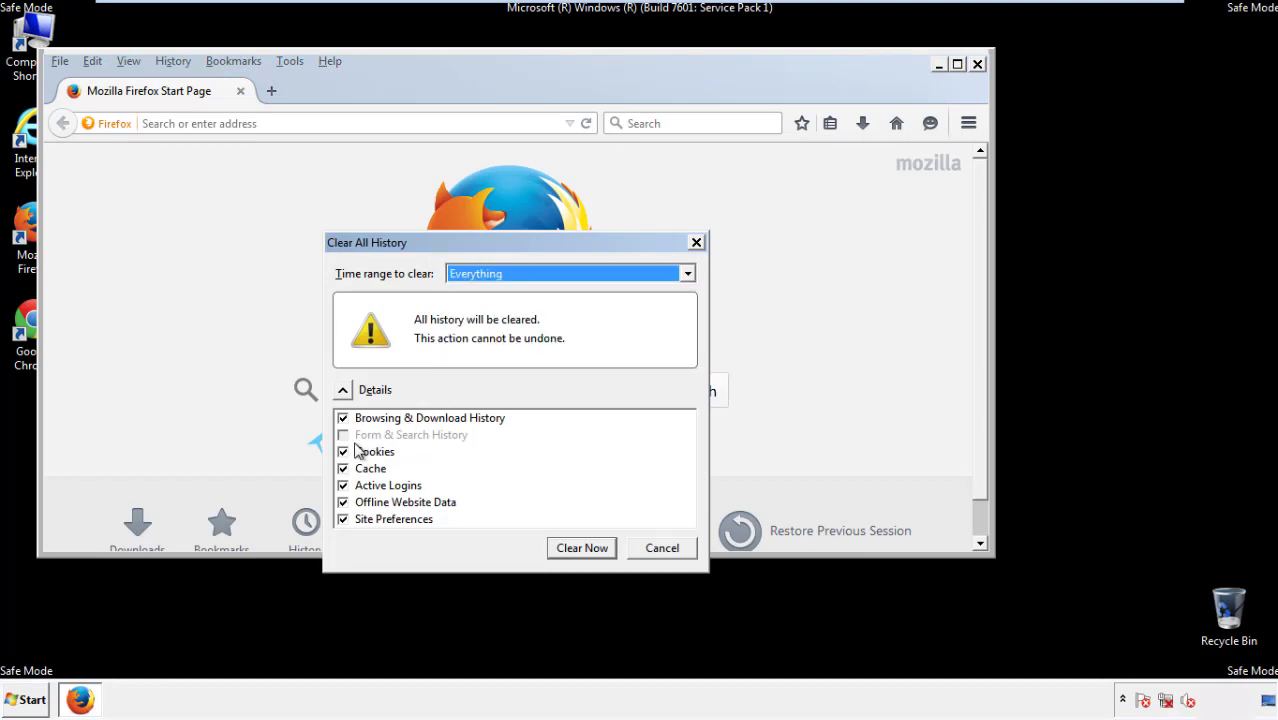
left_click(342, 502)
left_click(343, 519)
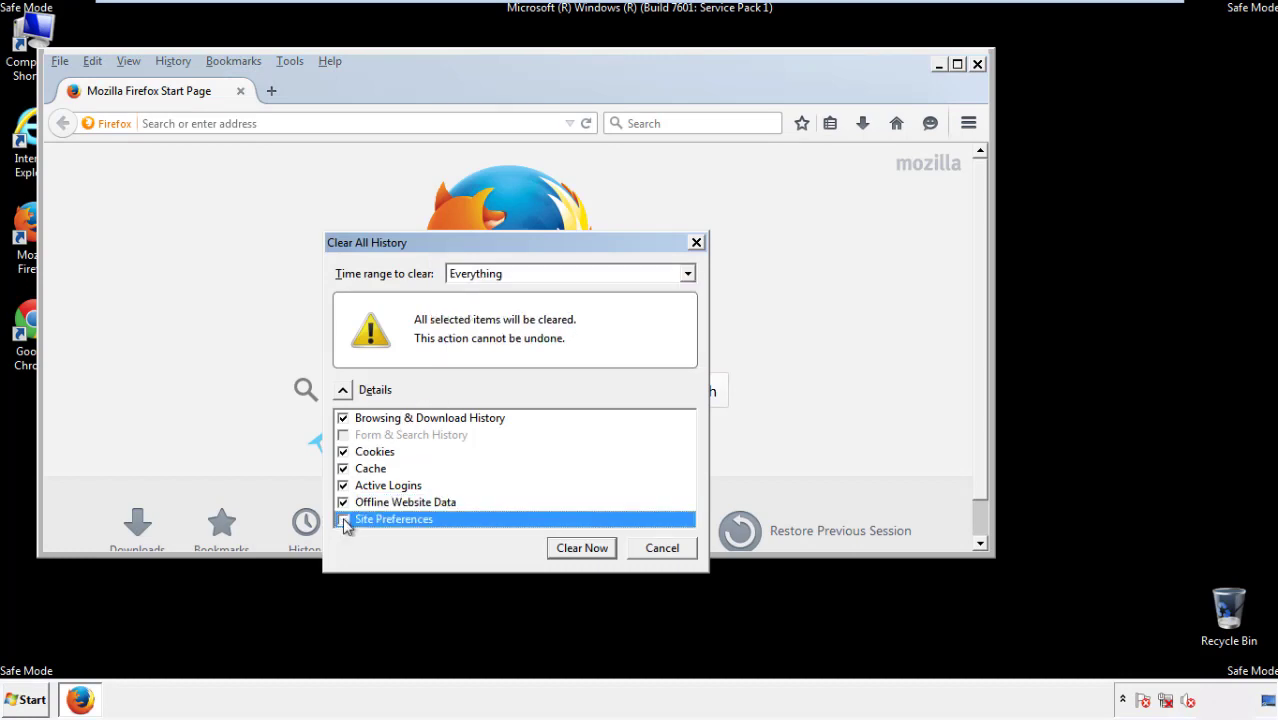
Step: Clear the selected Firefox history and go to Troubleshooting Information
left_click(580, 550)
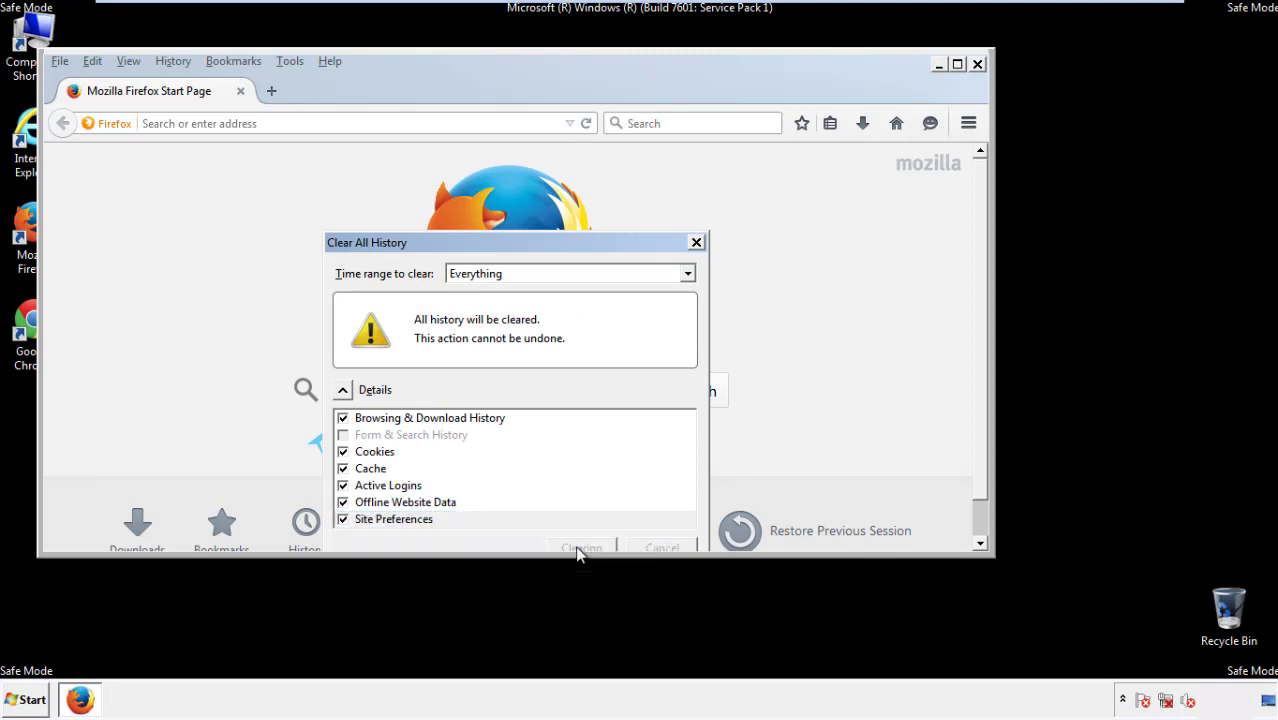
left_click(330, 62)
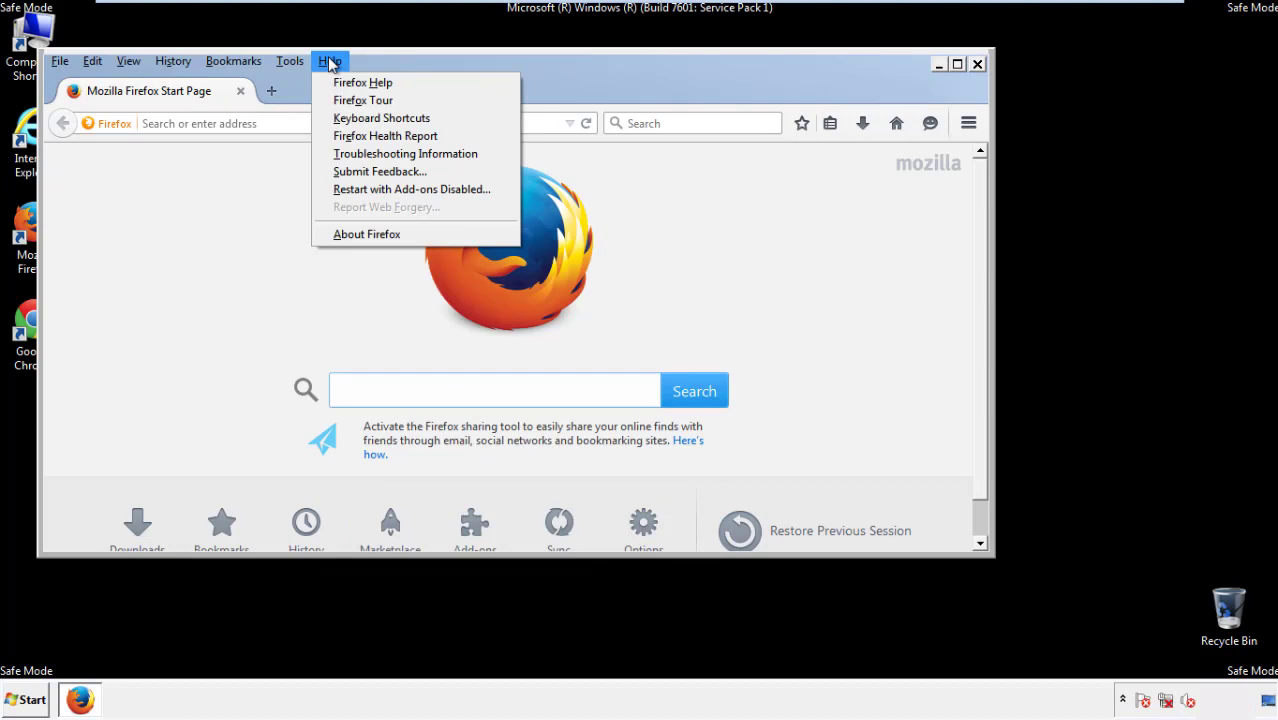
left_click(370, 153)
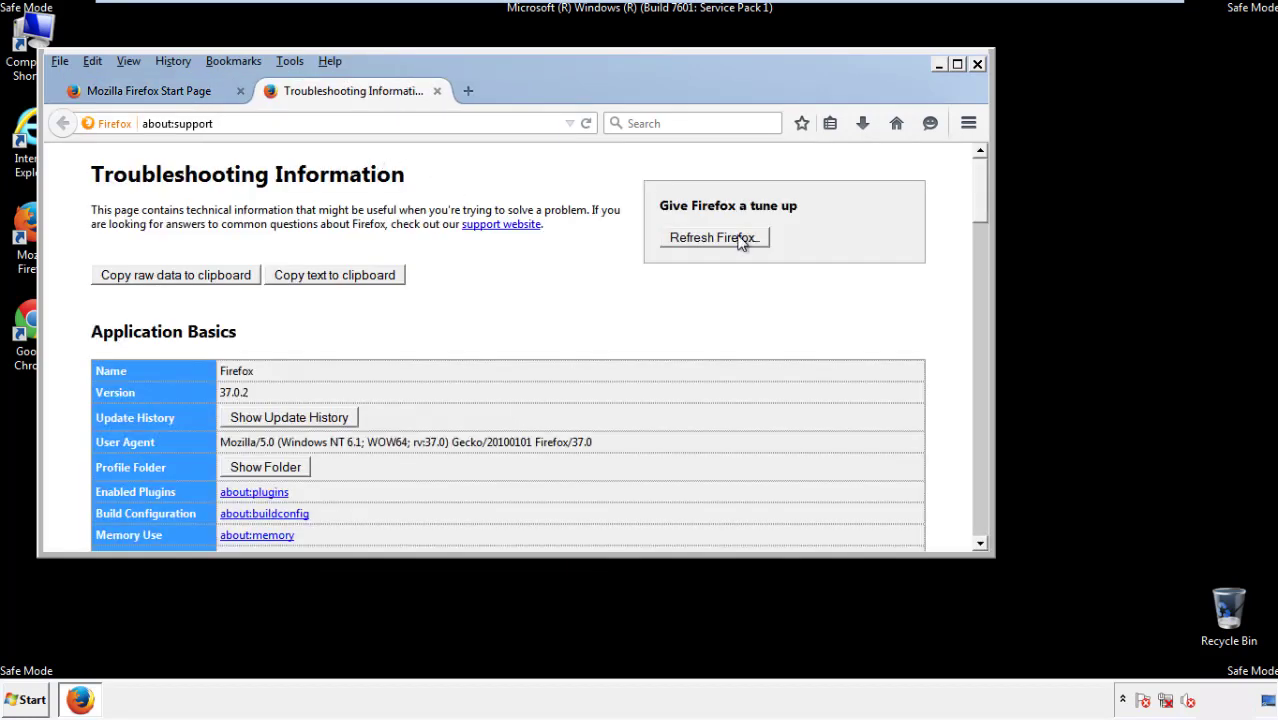
Step: Refresh Firefox to defaults, decline the default-browser prompt, and close Firefox
left_click(741, 244)
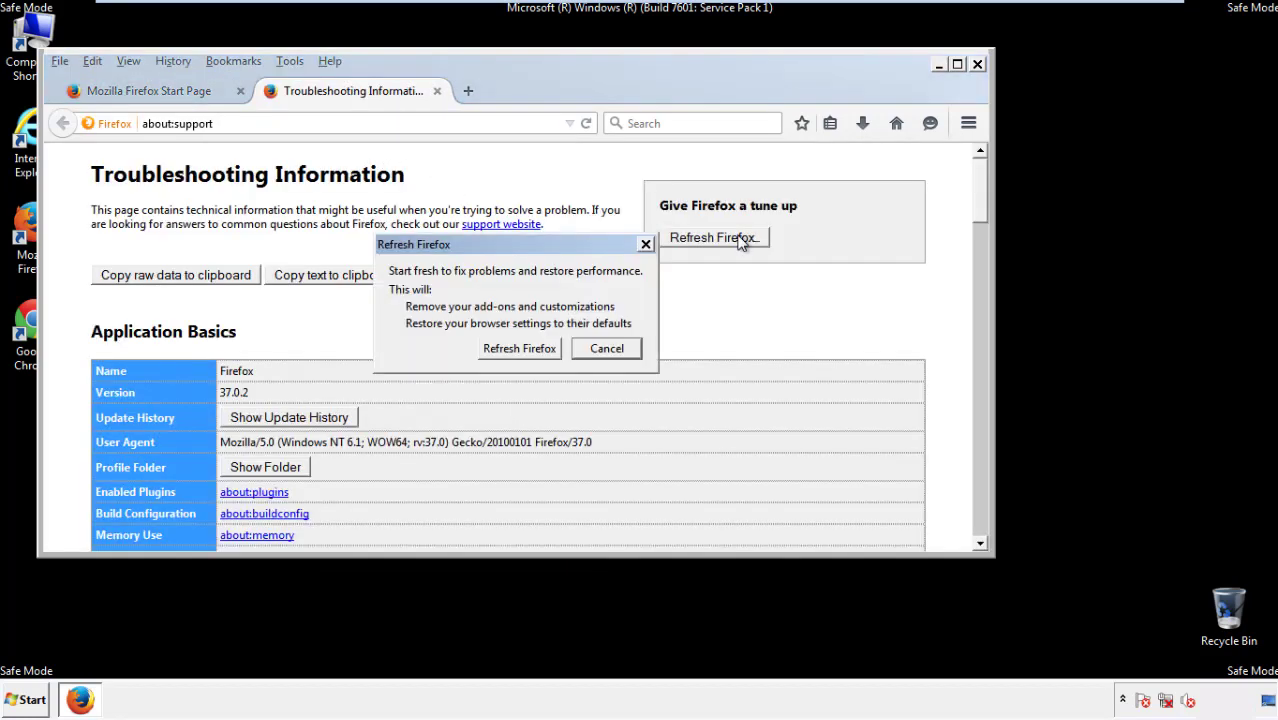
left_click(522, 354)
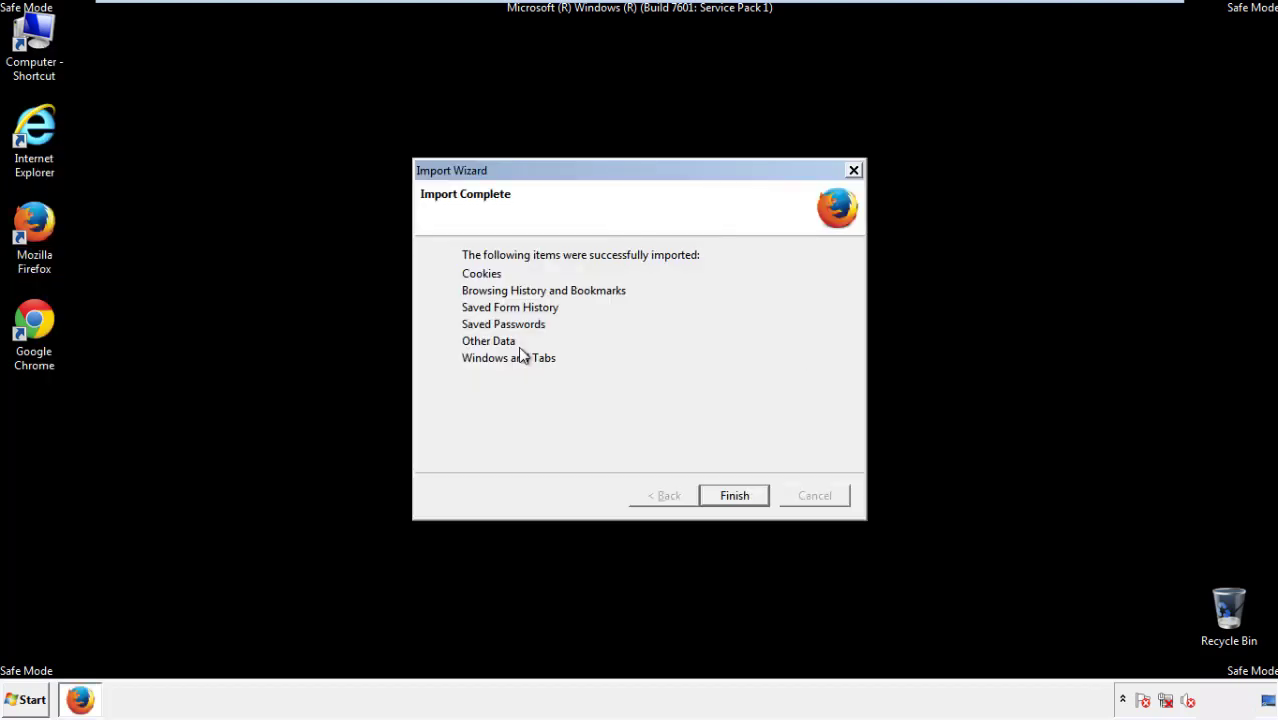
left_click(734, 496)
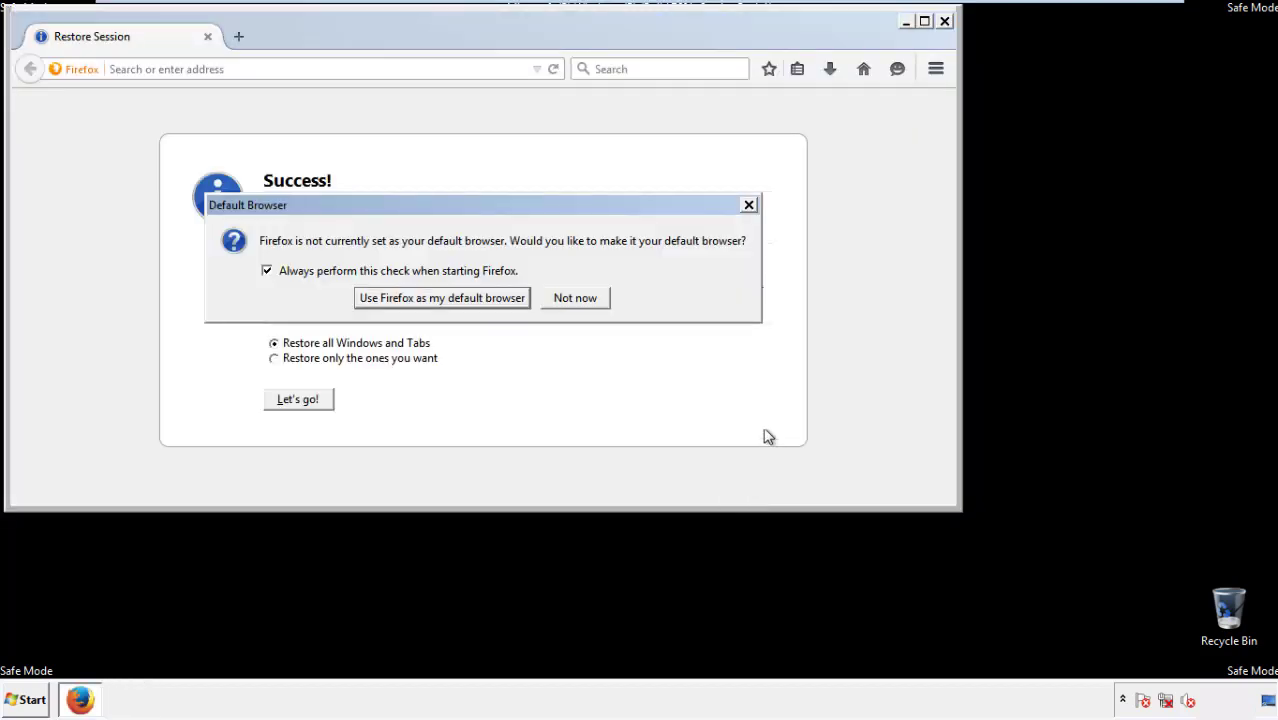
left_click(577, 299)
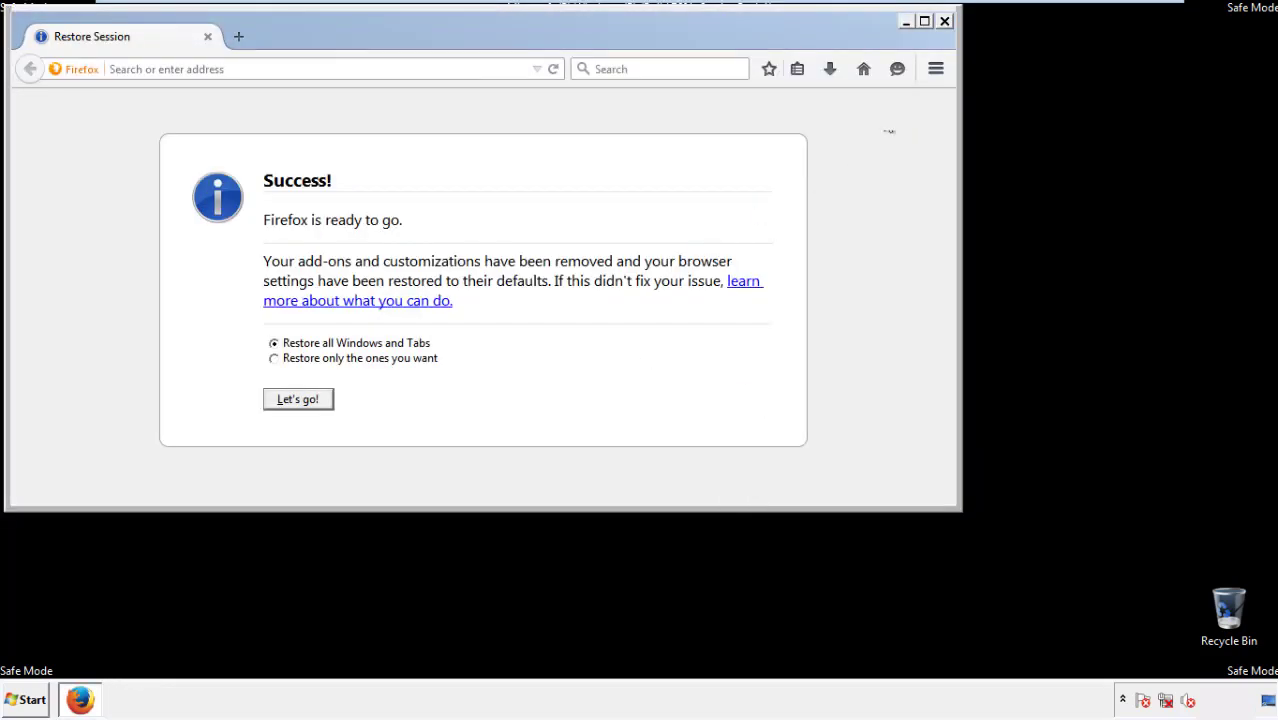
left_click(944, 21)
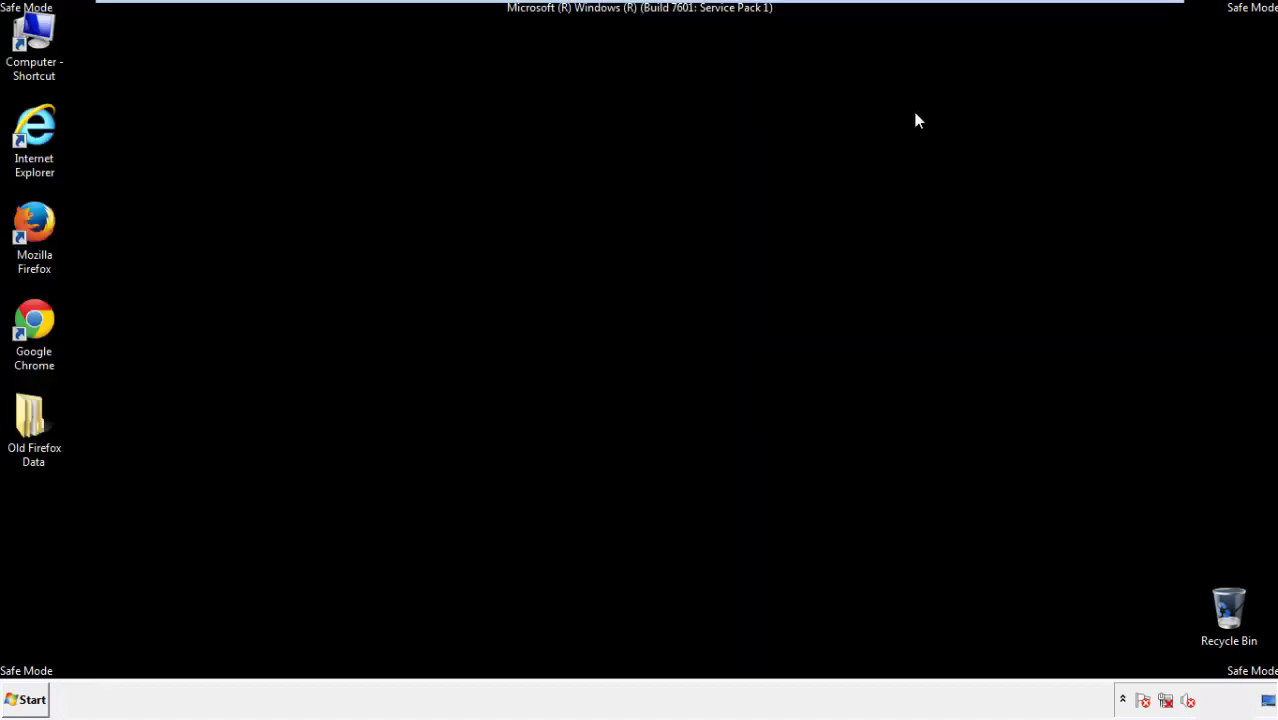
Step: Launch Google Chrome from its desktop shortcut and choose 'Don't ask again' on the default-browser infobar
left_click(30, 318)
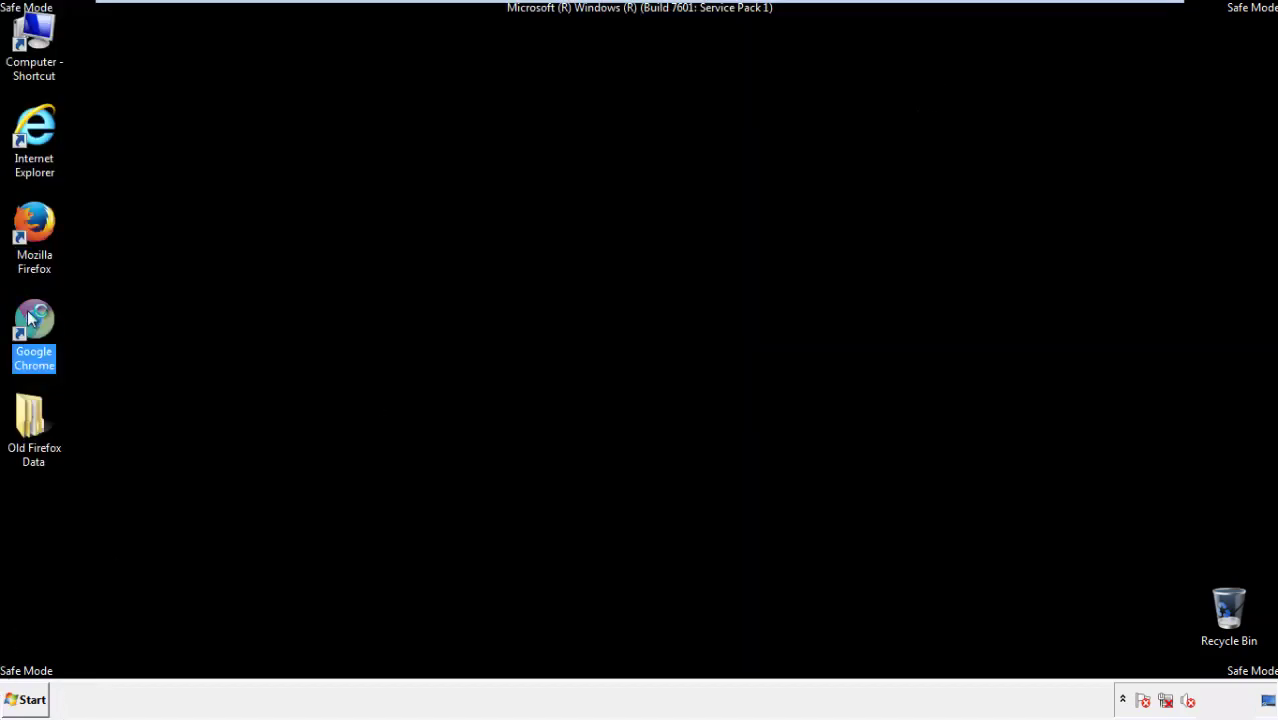
double_click(30, 318)
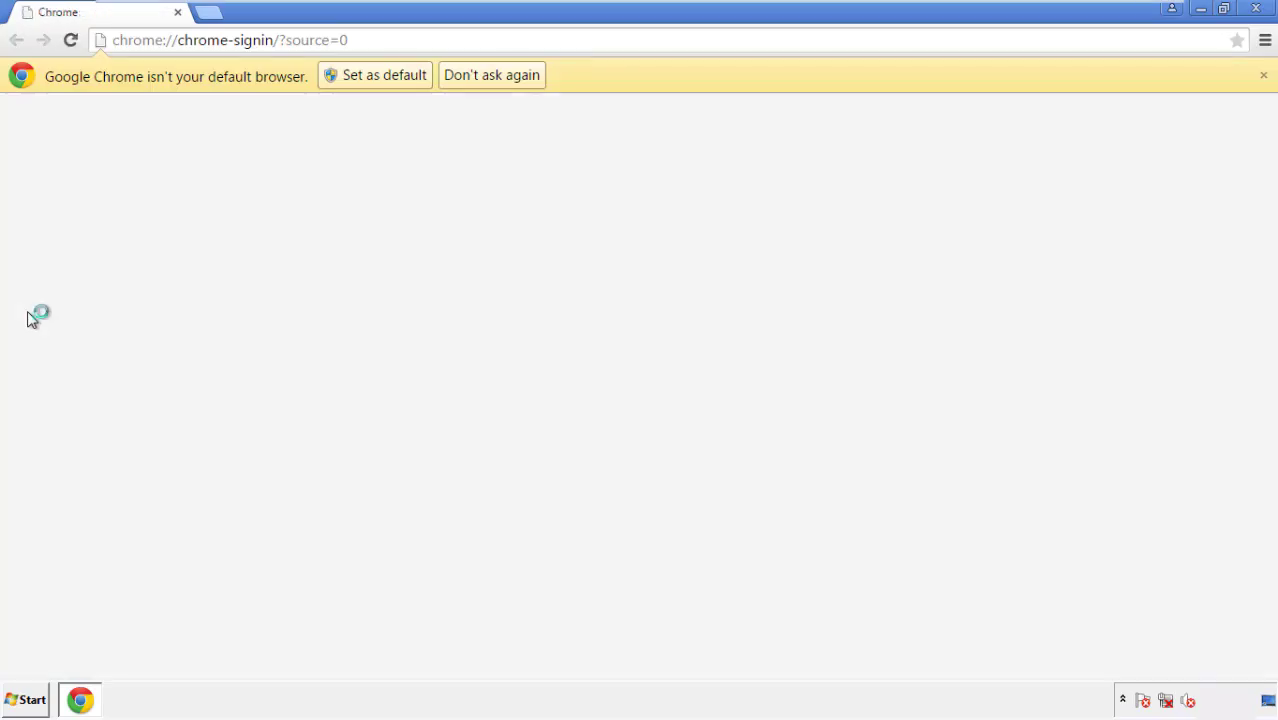
left_click(513, 80)
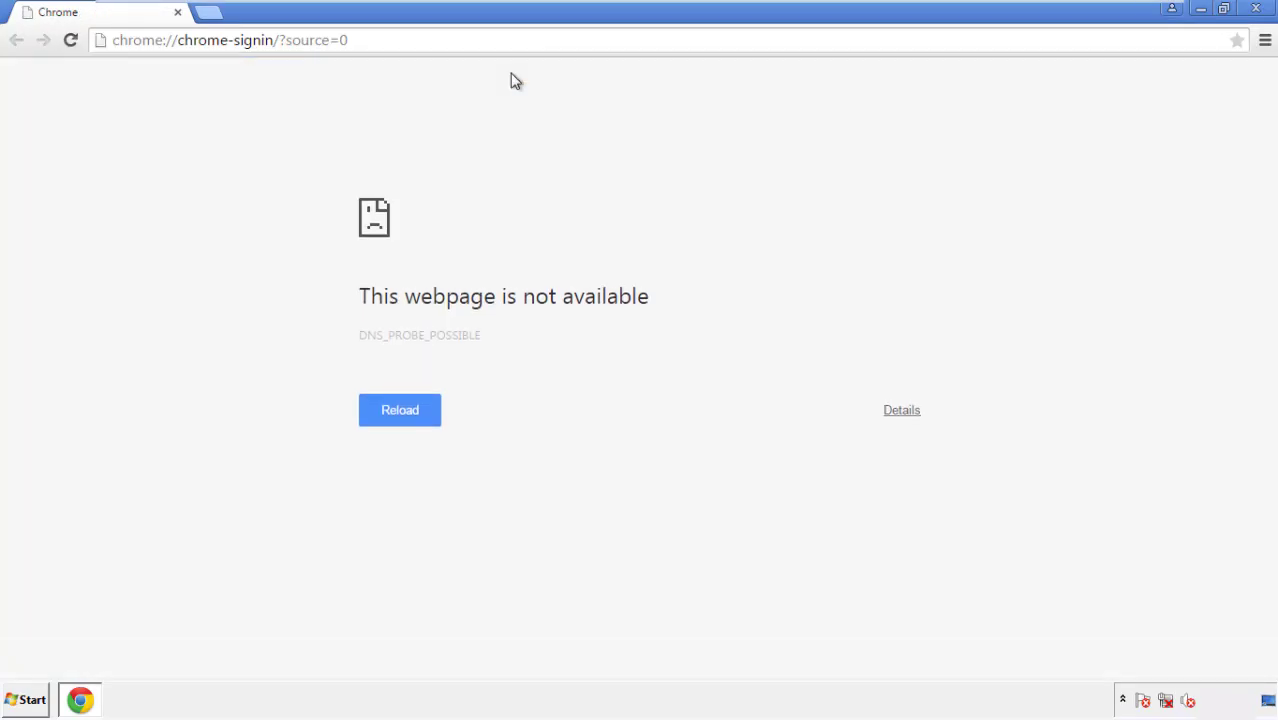
left_click(1265, 42)
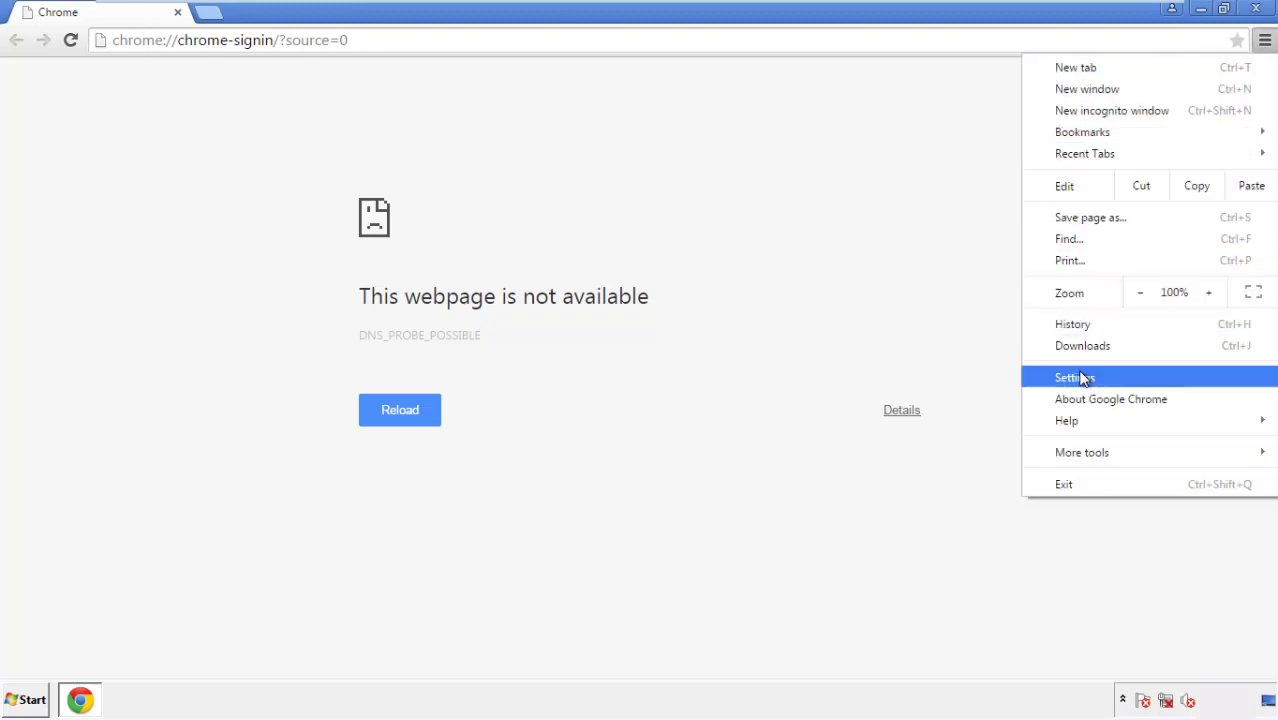
Step: Clear Chrome's browsing data from the beginning of time, including Autofill form data
left_click(1080, 379)
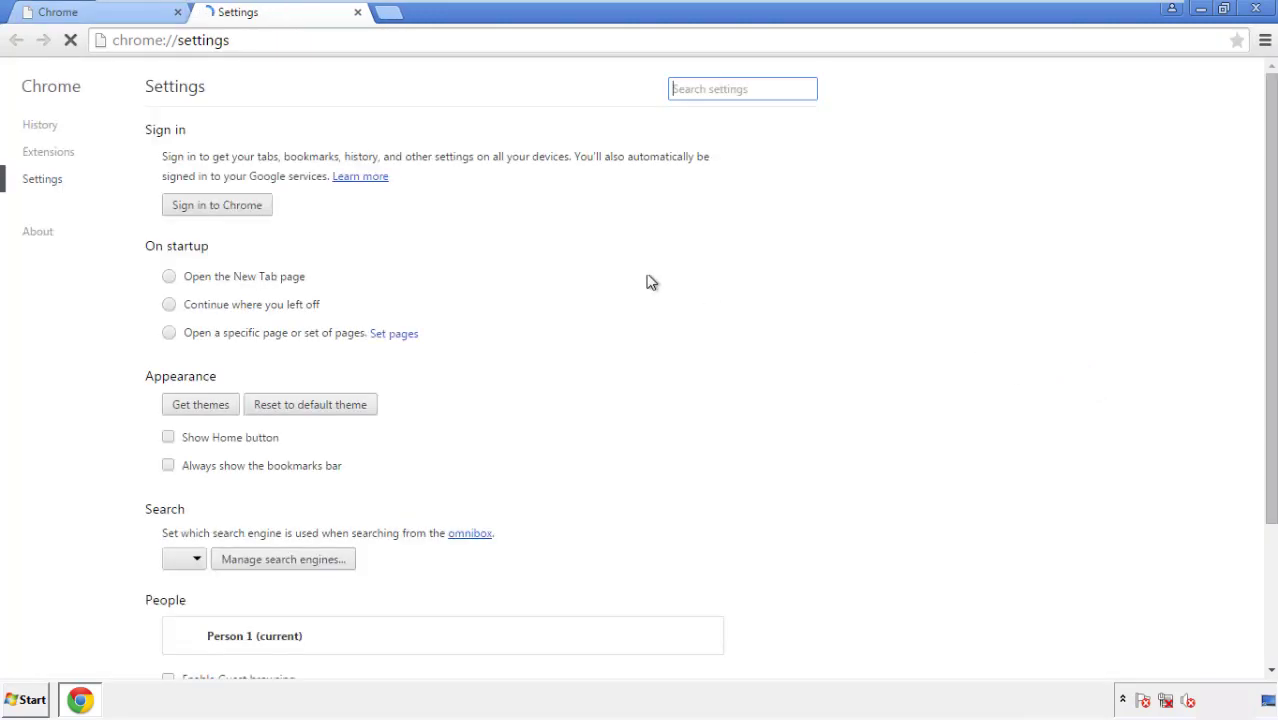
left_click(46, 128)
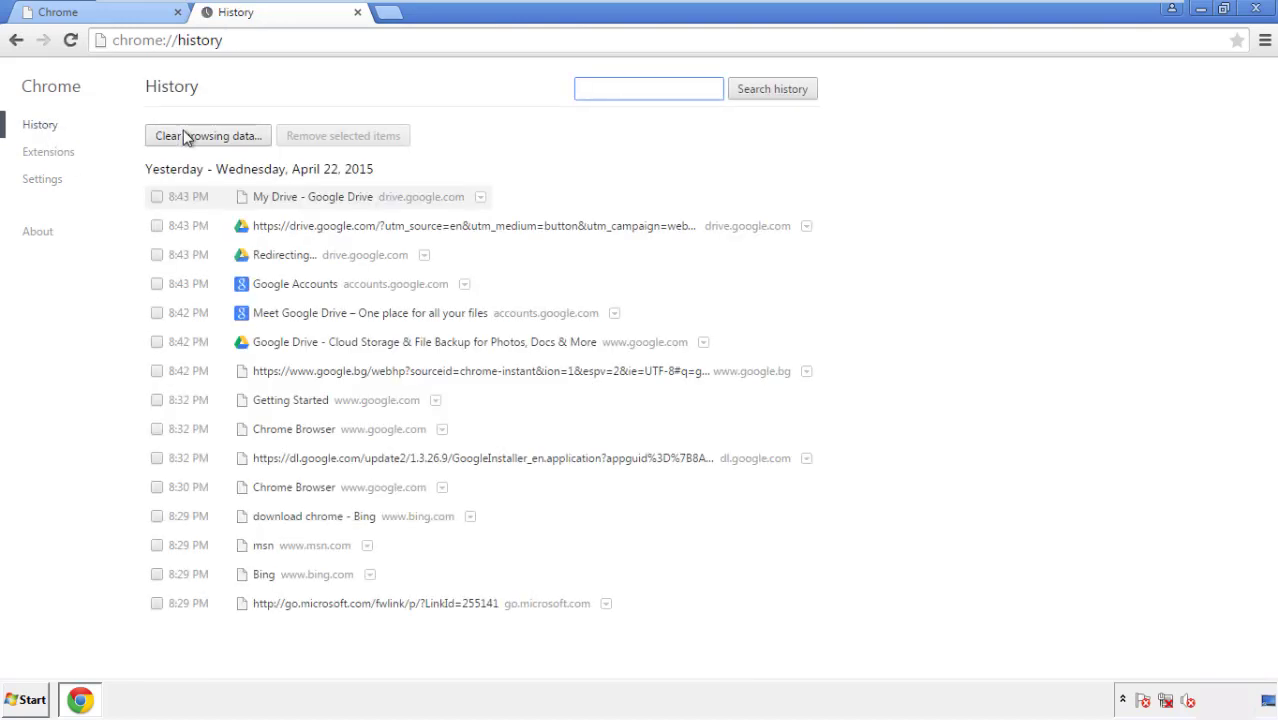
left_click(192, 139)
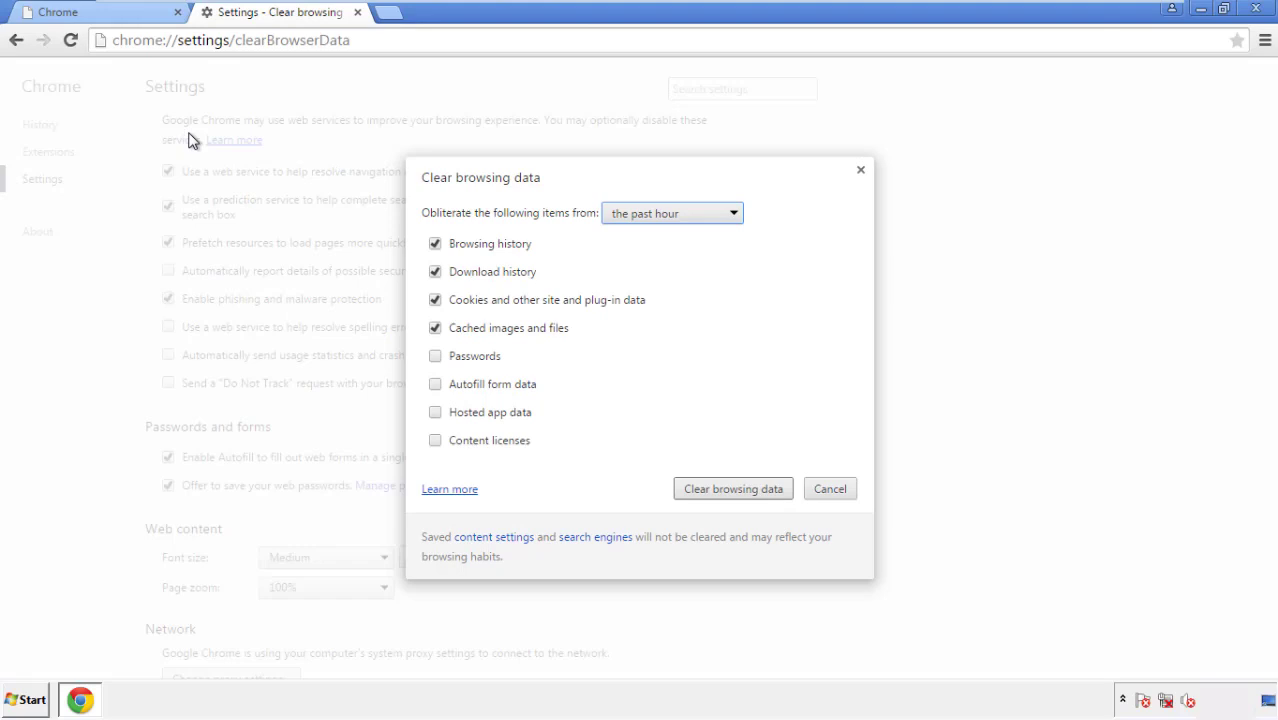
left_click(643, 216)
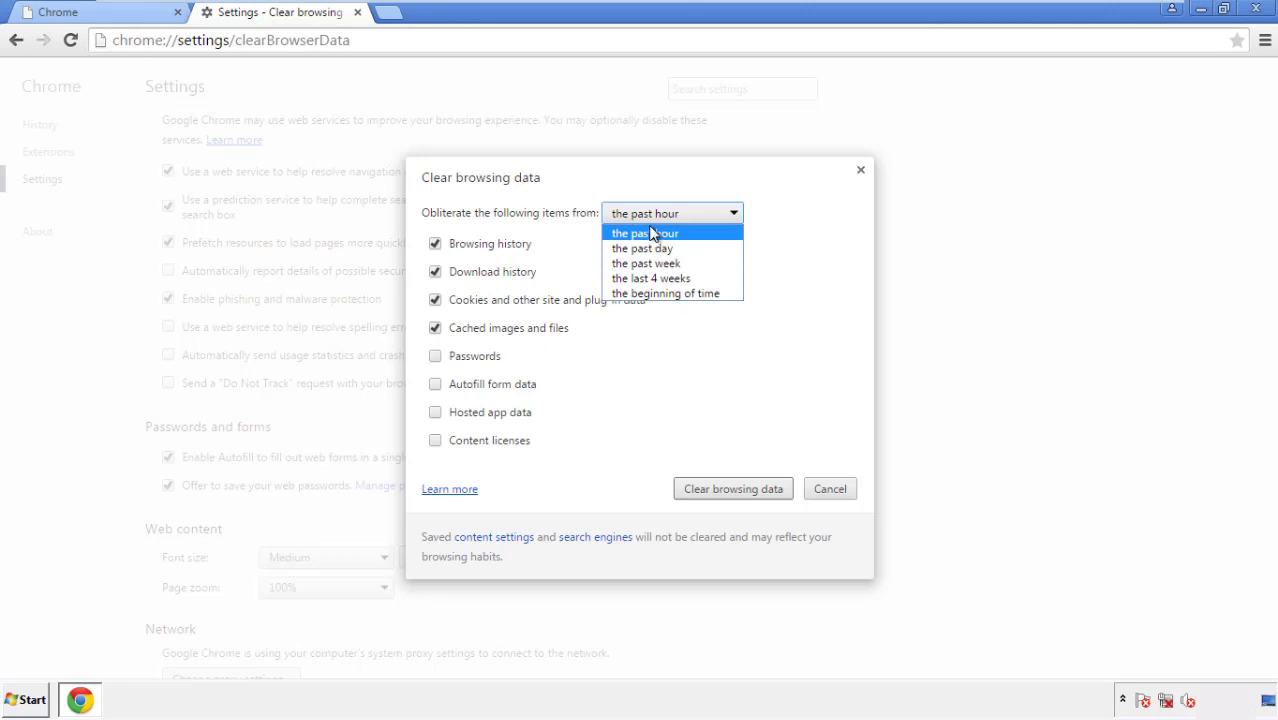
left_click(640, 294)
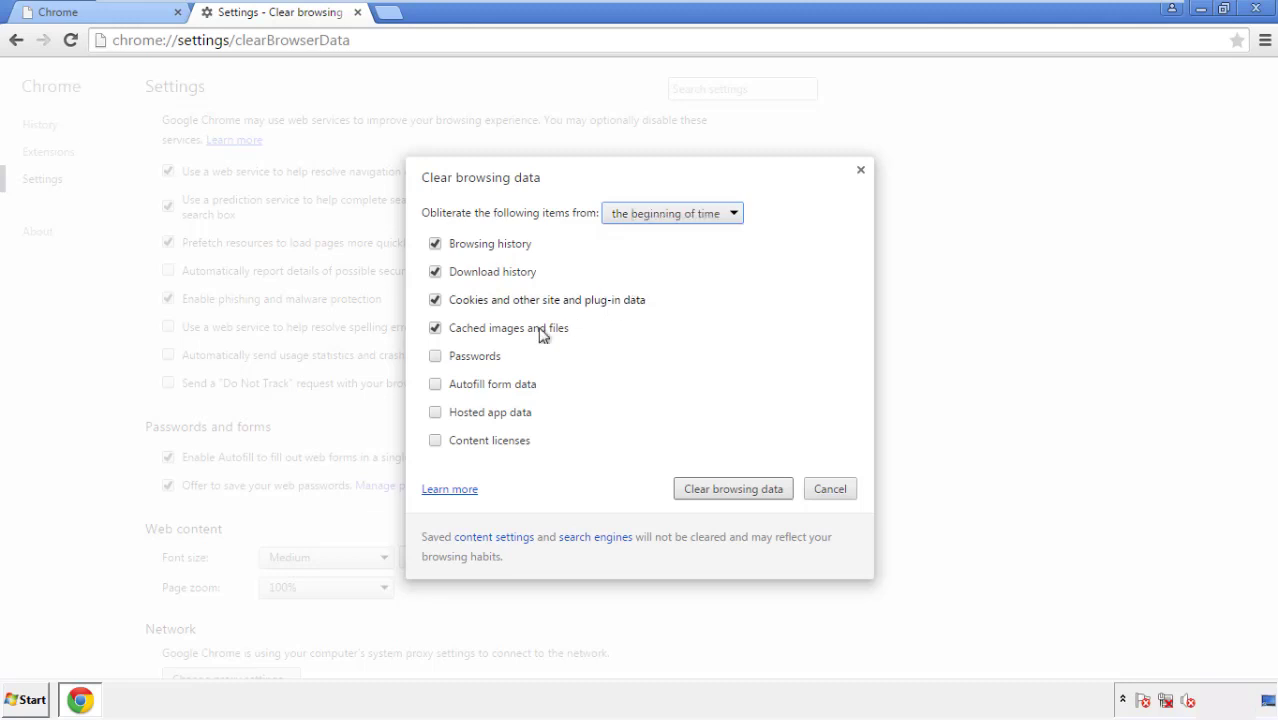
left_click(440, 385)
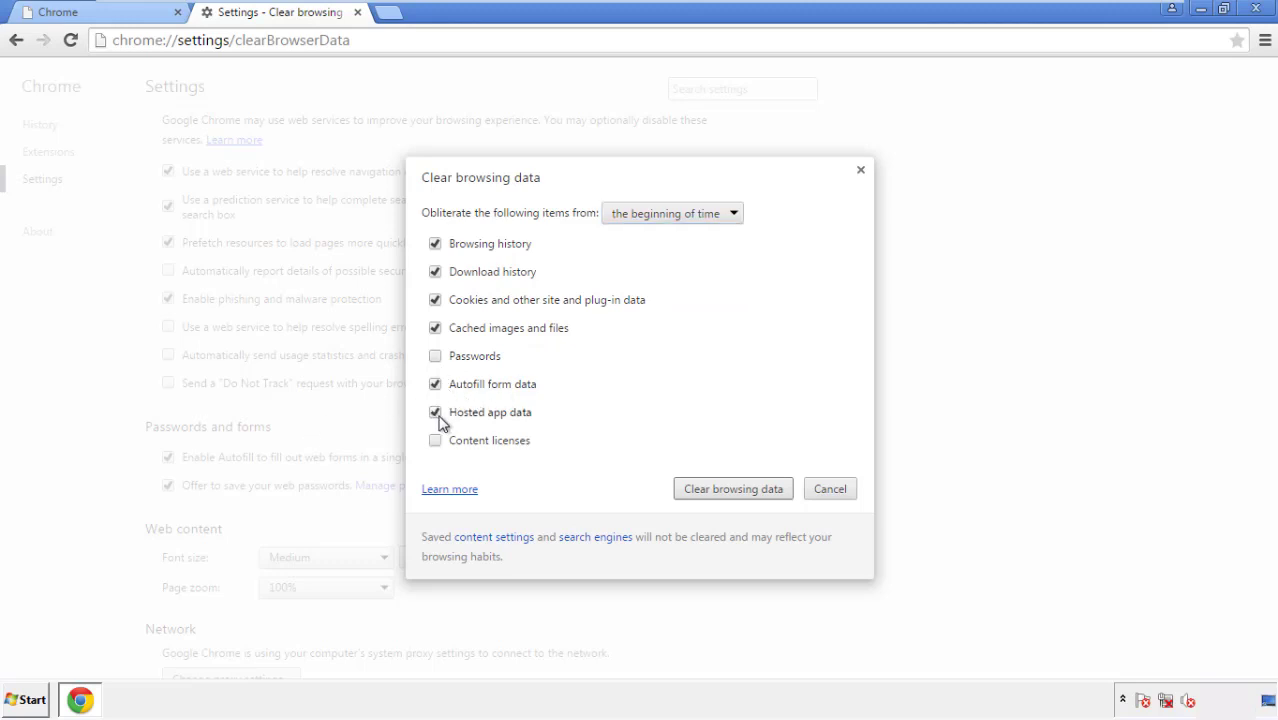
left_click(716, 490)
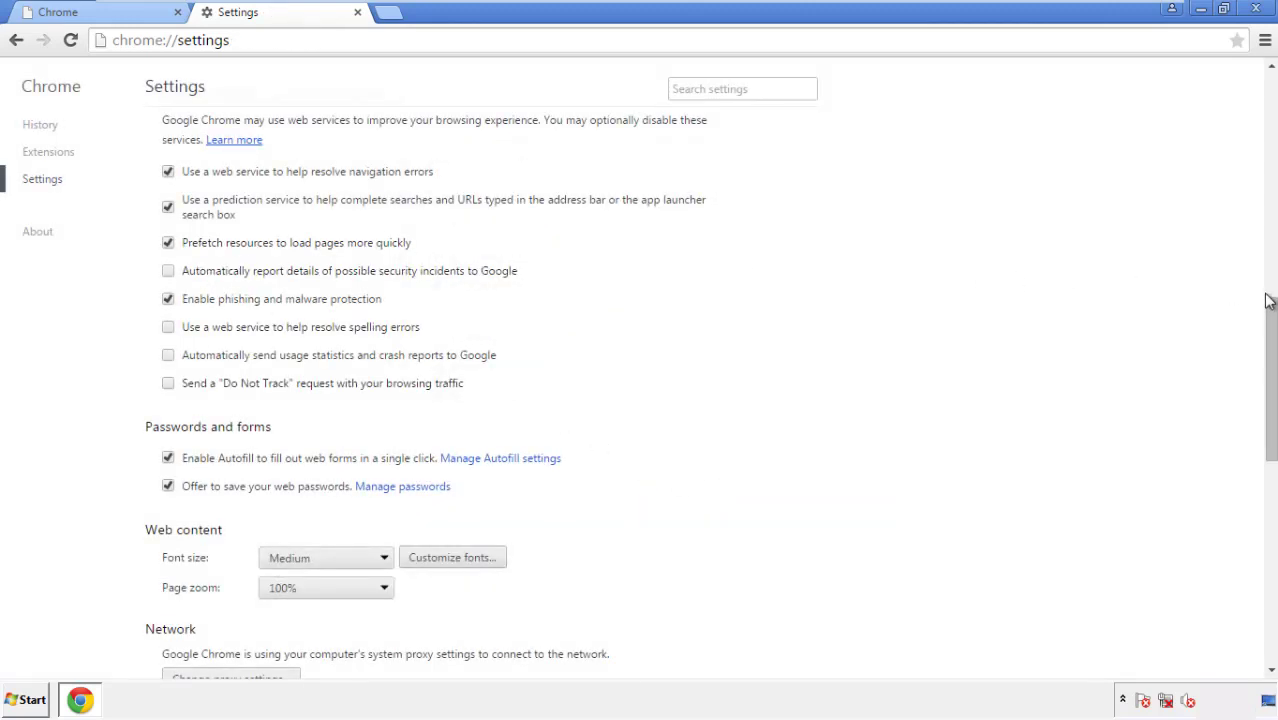
Step: Reset Chrome's settings to their original defaults and close Chrome
left_click_drag(1268, 300, 1272, 528)
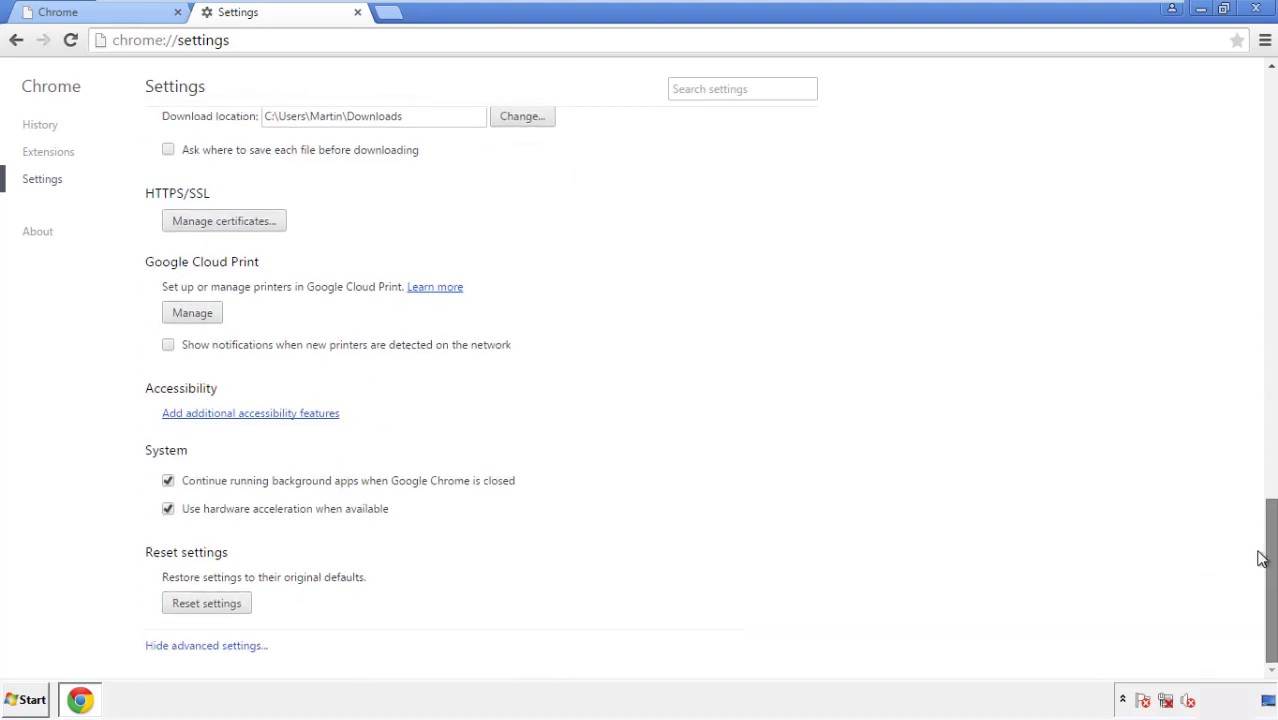
left_click(242, 607)
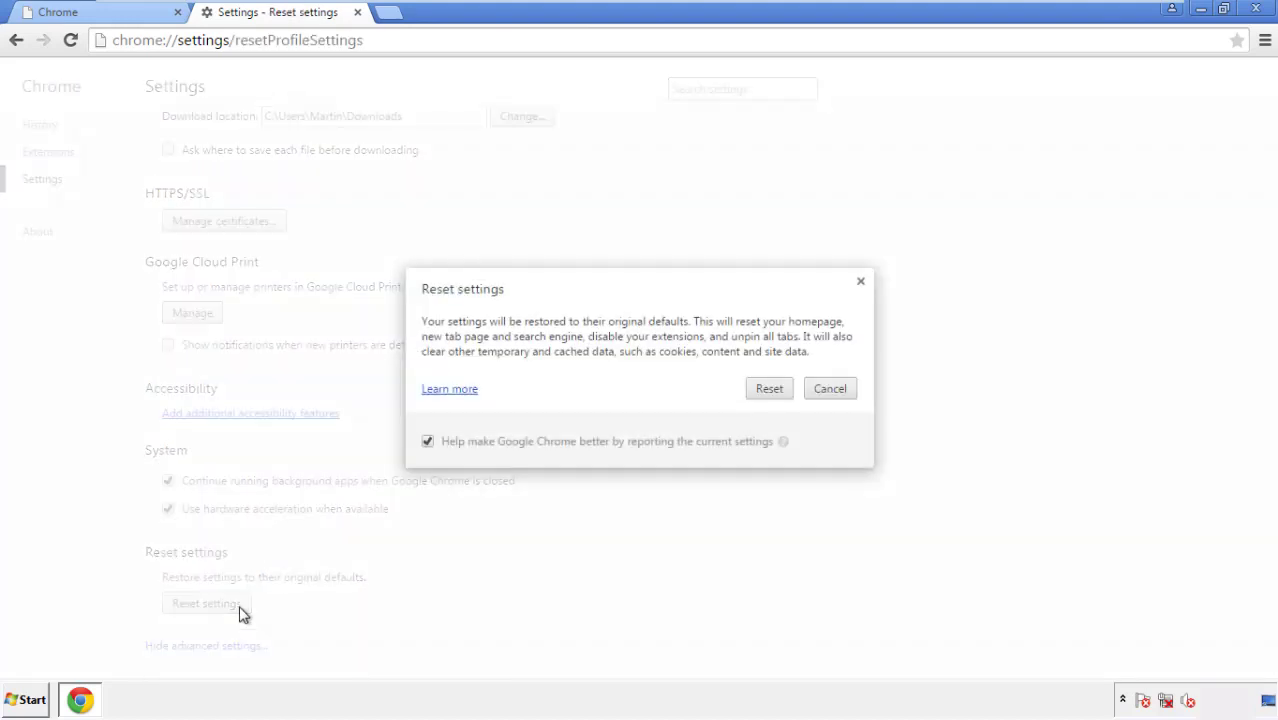
left_click(770, 390)
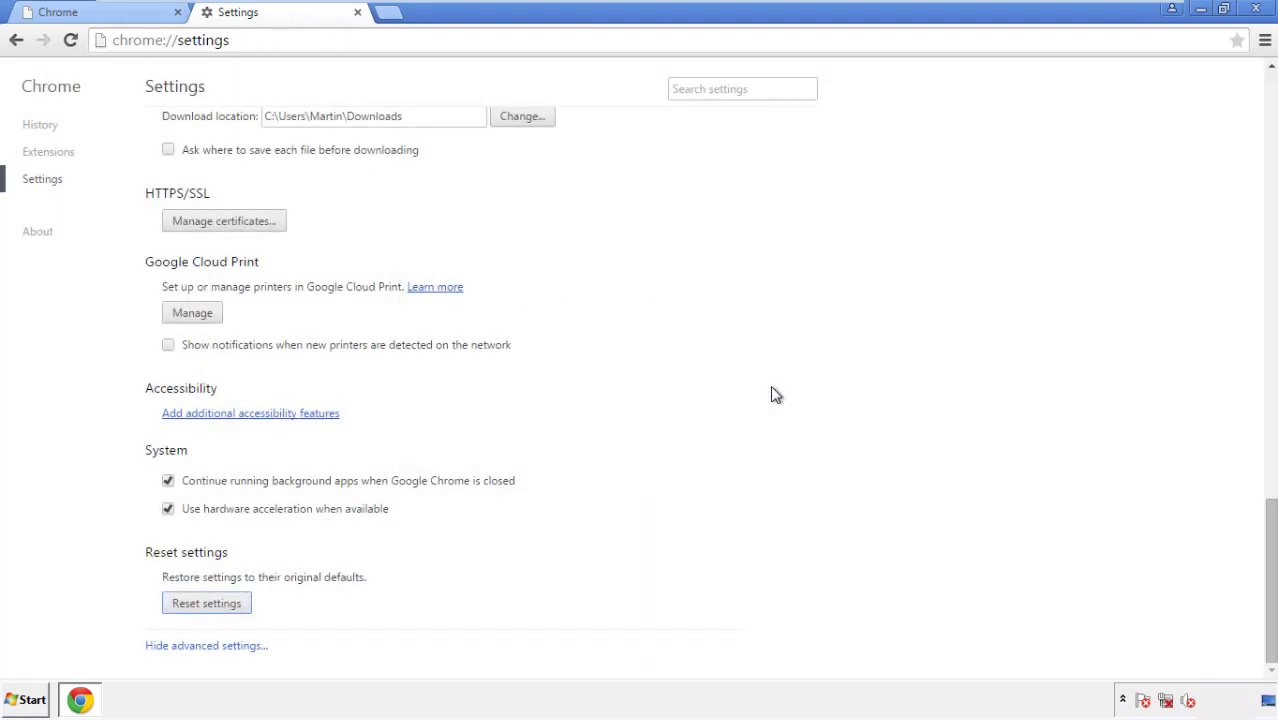
left_click(1254, 8)
Step: Launch Firefox, remove Search Mine in the Add-ons manager, and close Firefox
left_click(690, 324)
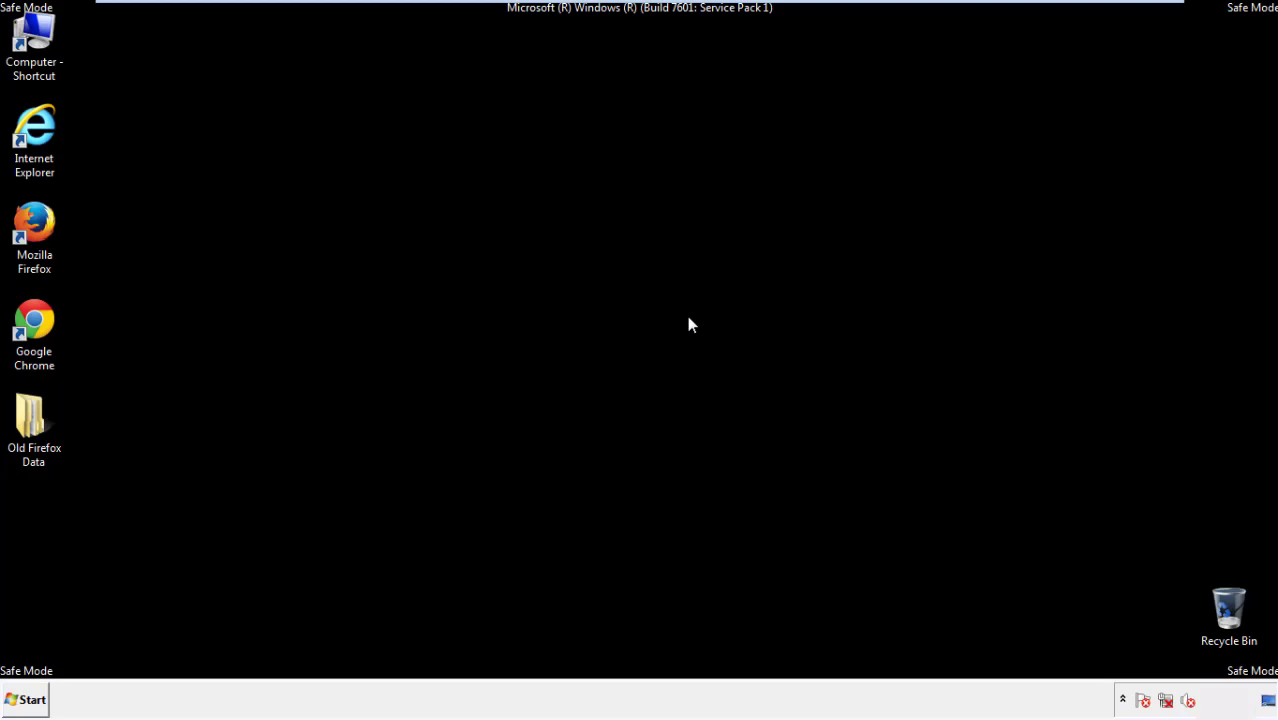
double_click(49, 250)
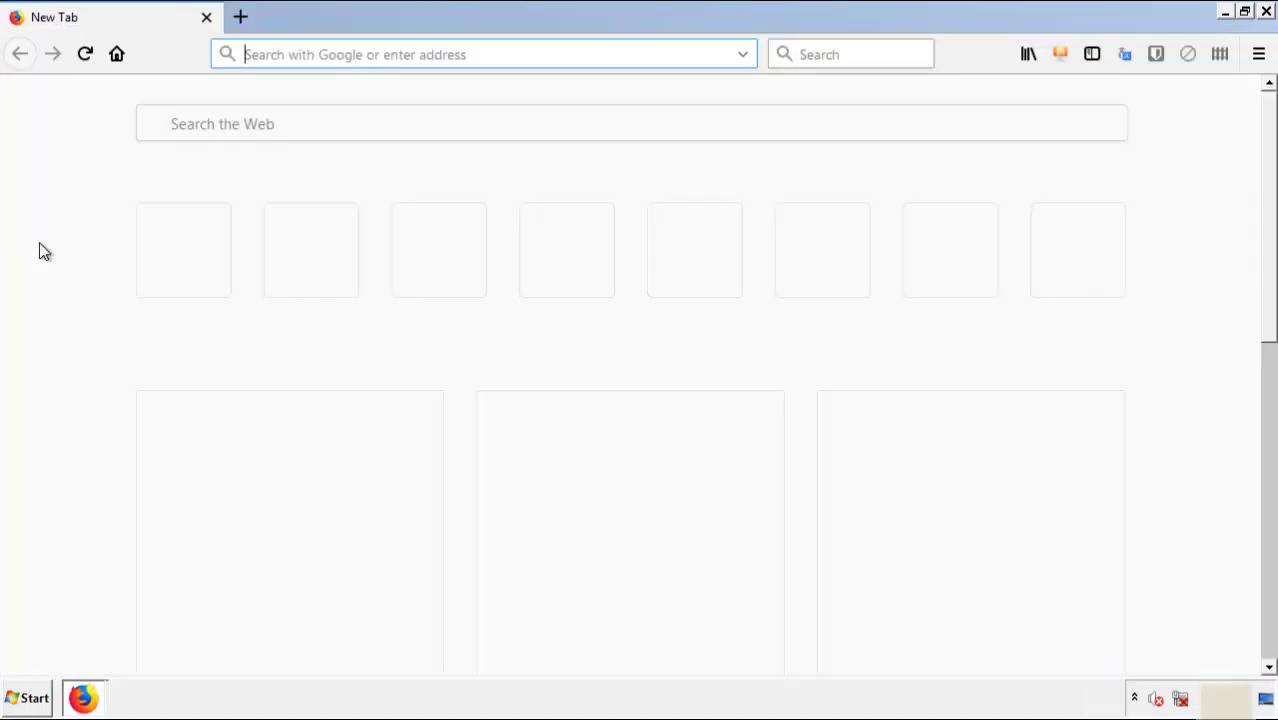
left_click(1258, 54)
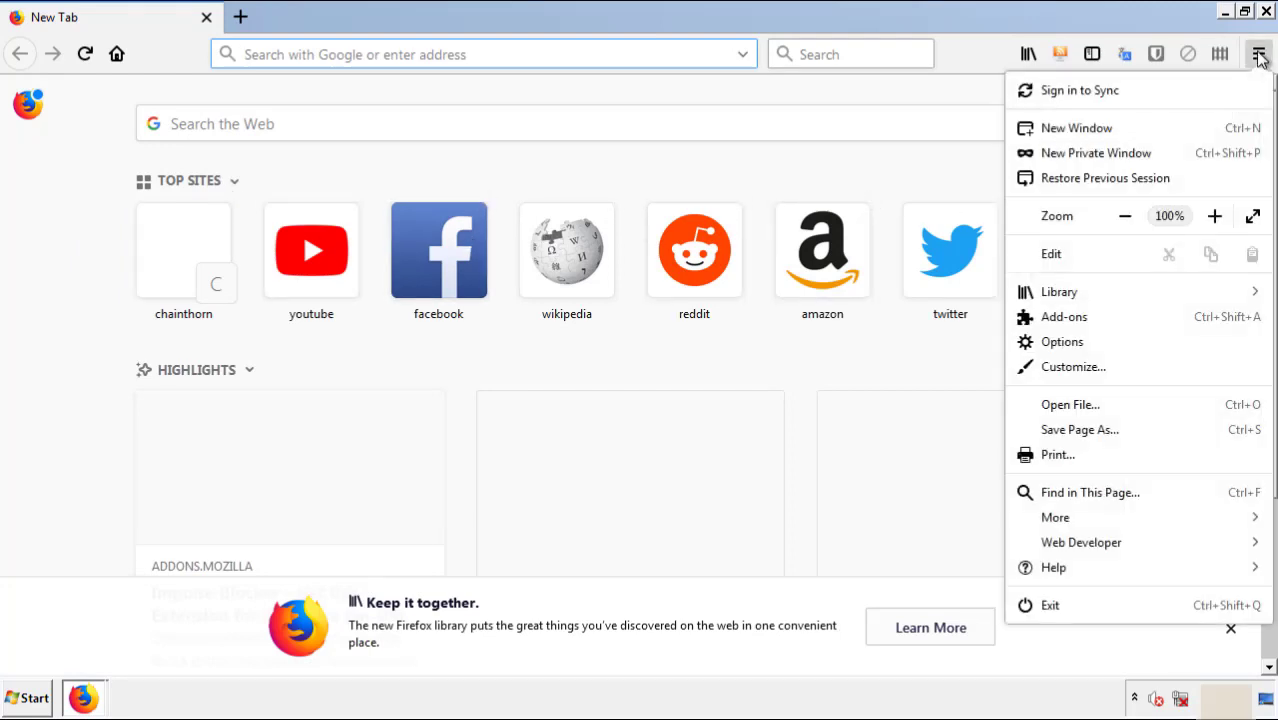
left_click(1180, 330)
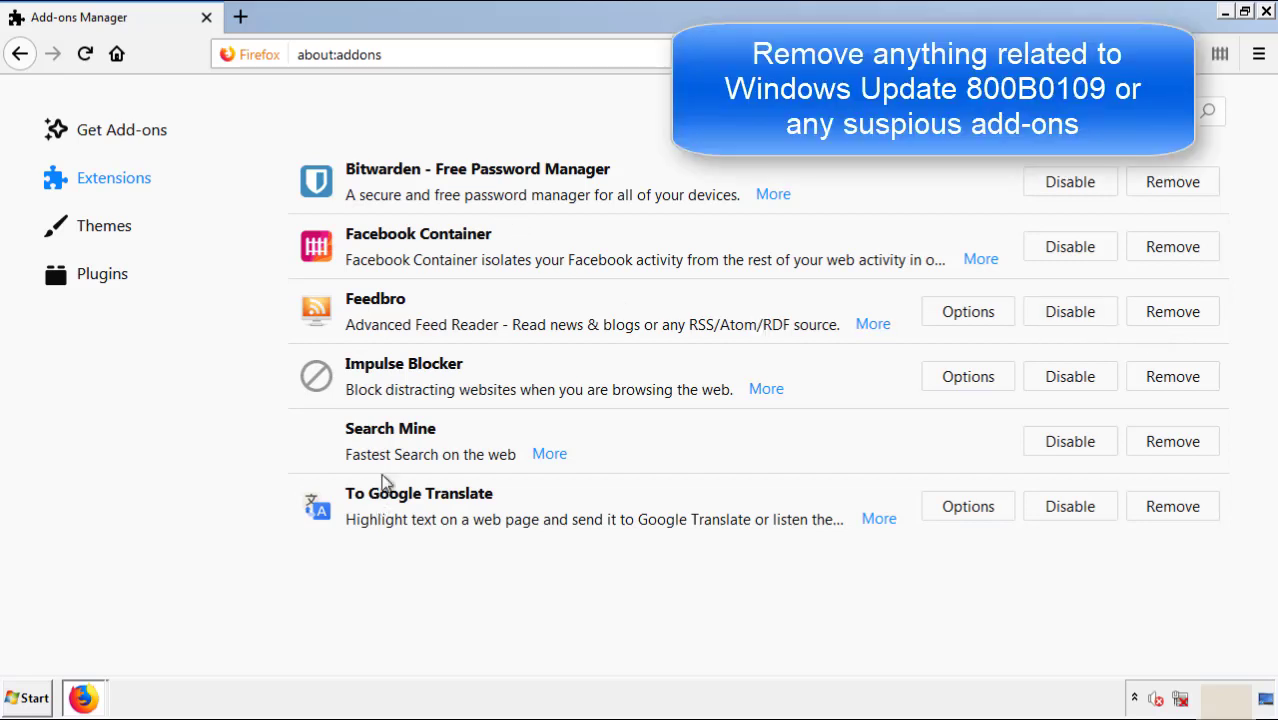
left_click(1170, 450)
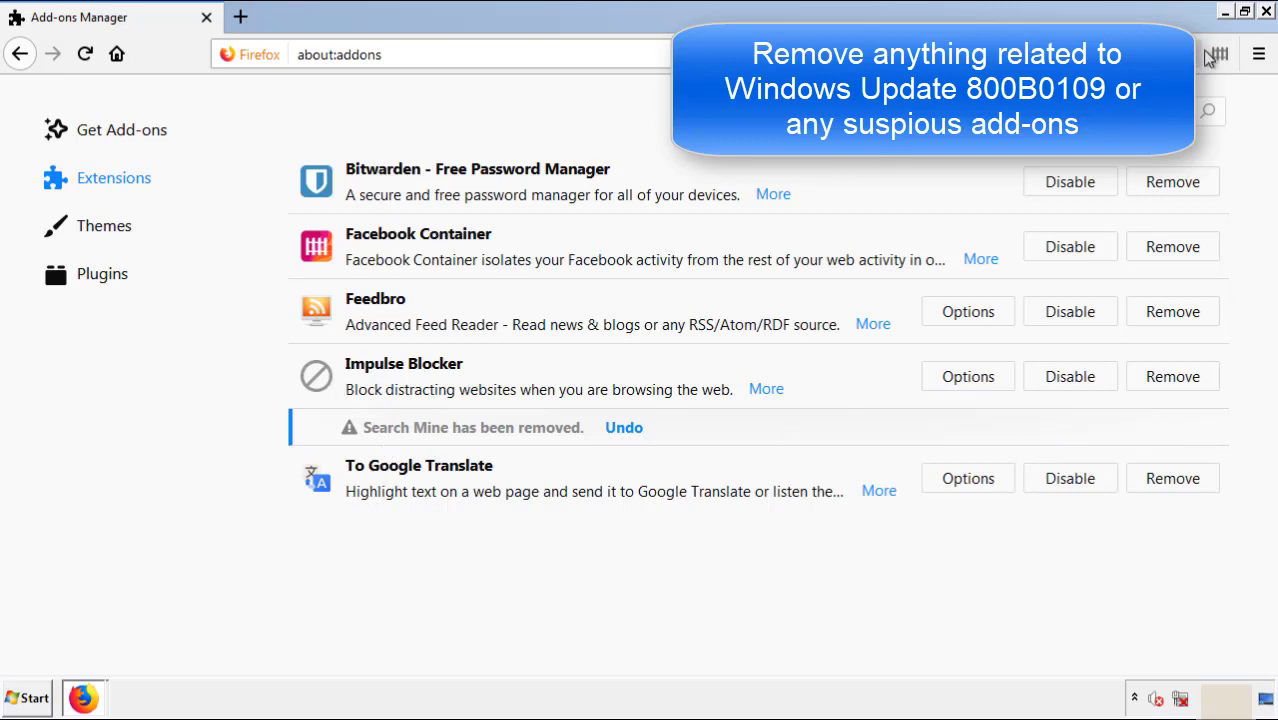
left_click(1266, 12)
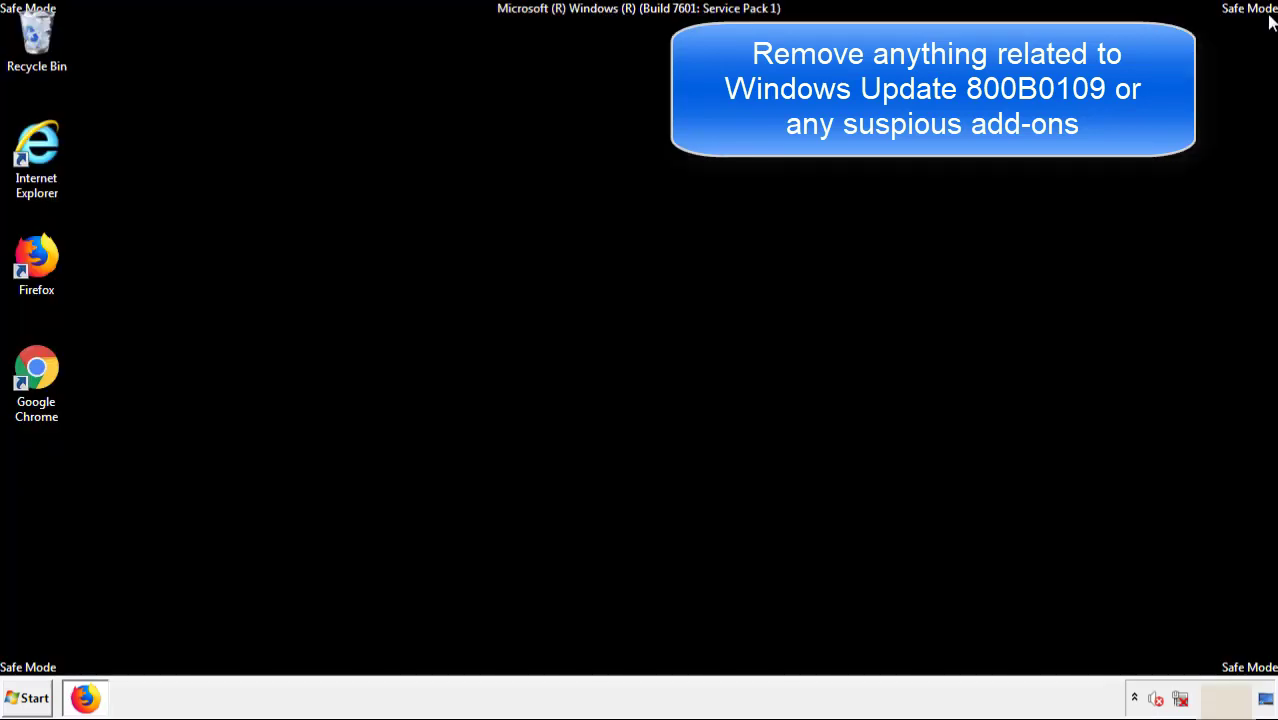
Step: Launch Chrome and remove the Search Mine extension from the Extensions page
double_click(37, 383)
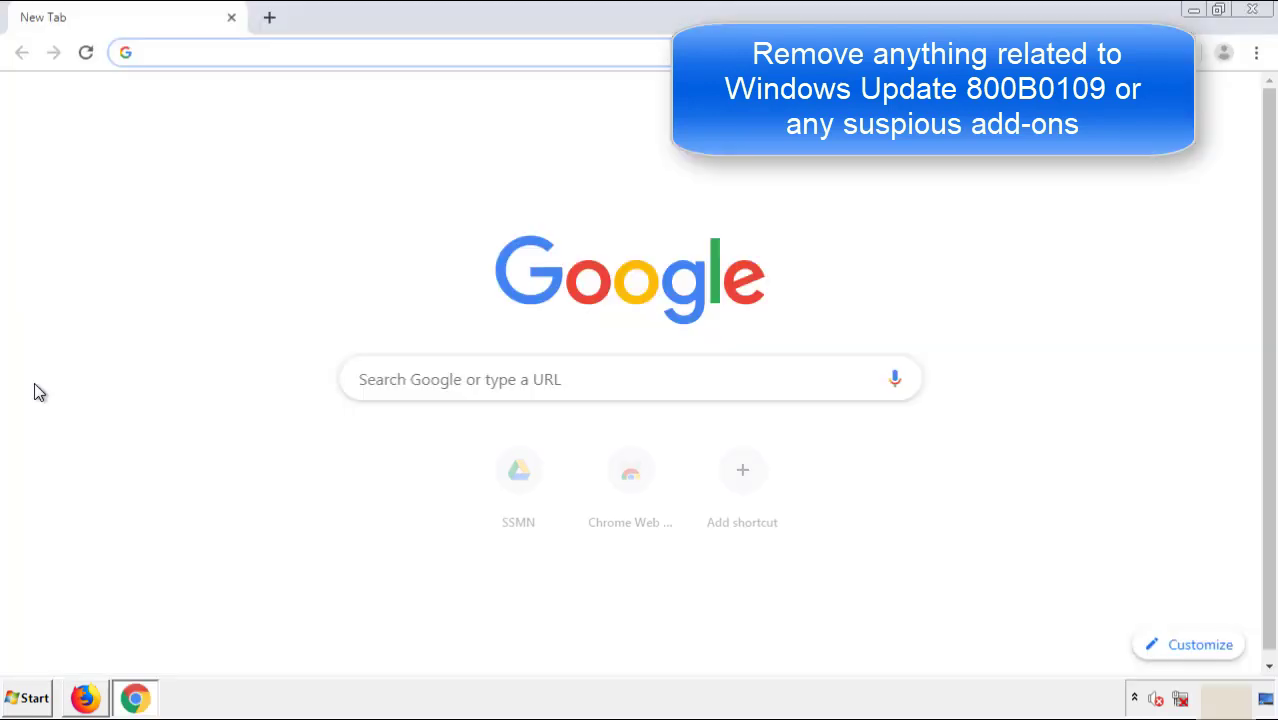
left_click(1256, 52)
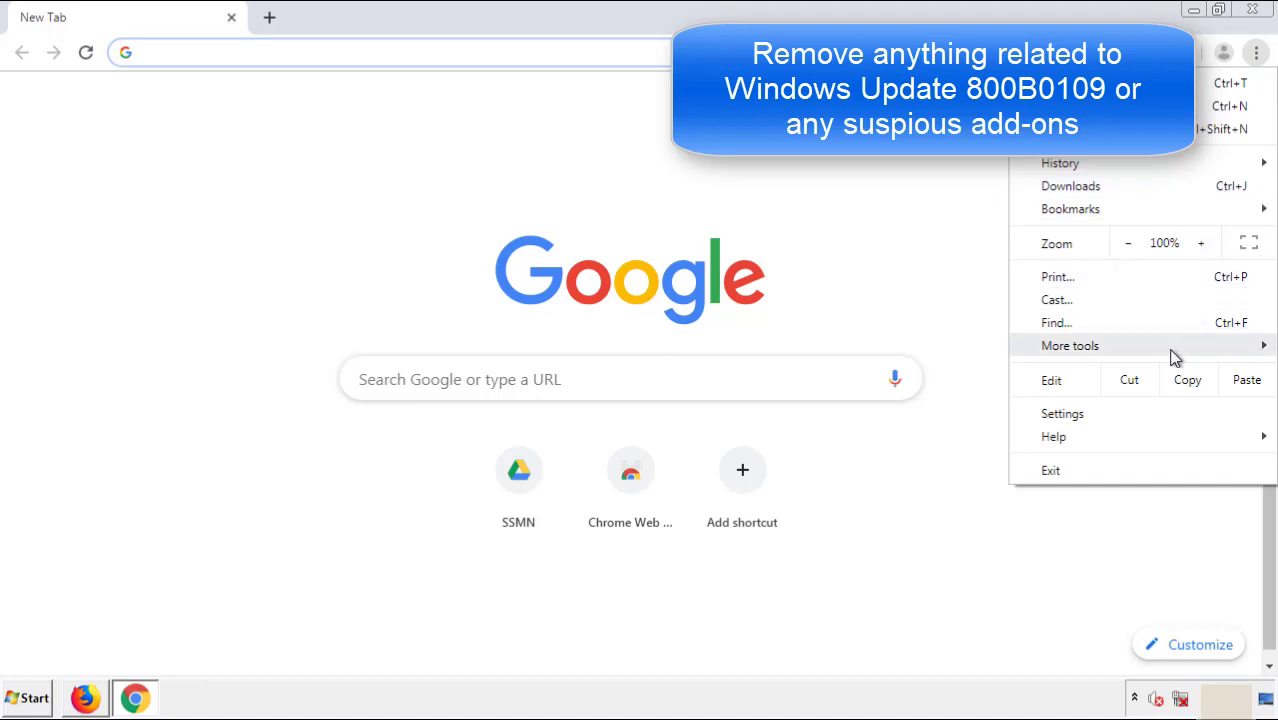
mouse_move(1070, 345)
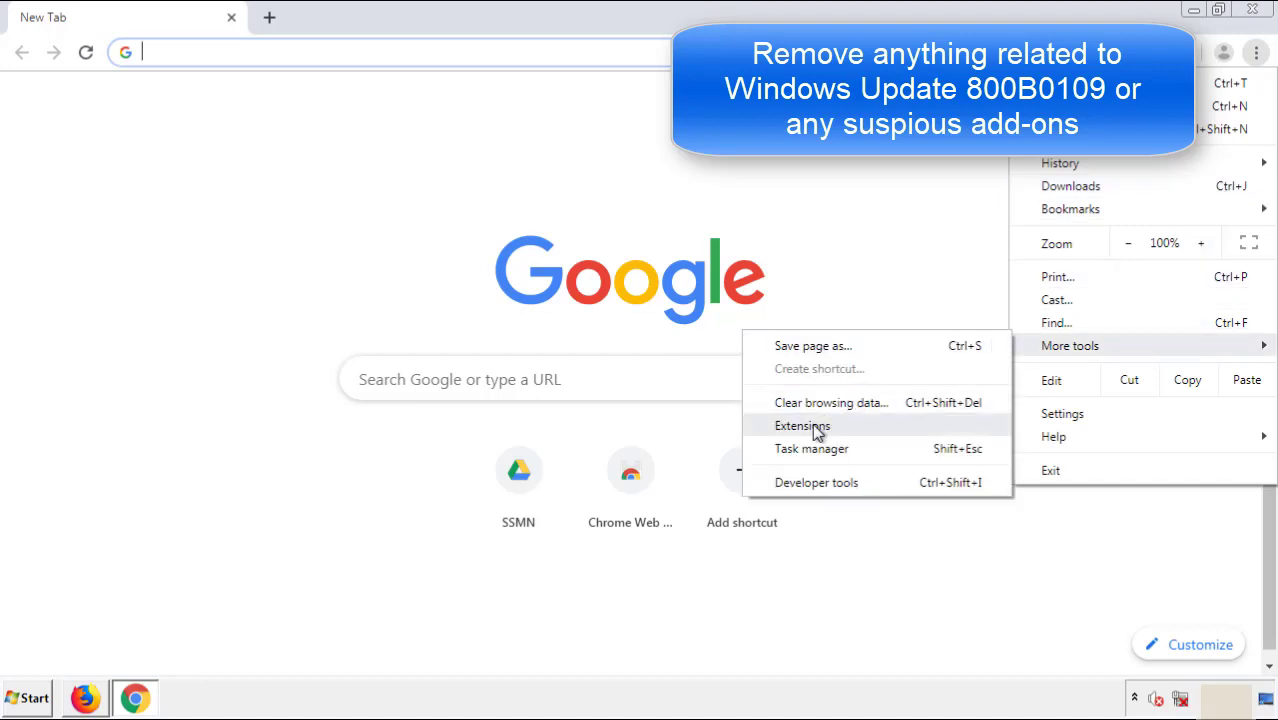
left_click(812, 425)
scroll(362, 325, "down", 10)
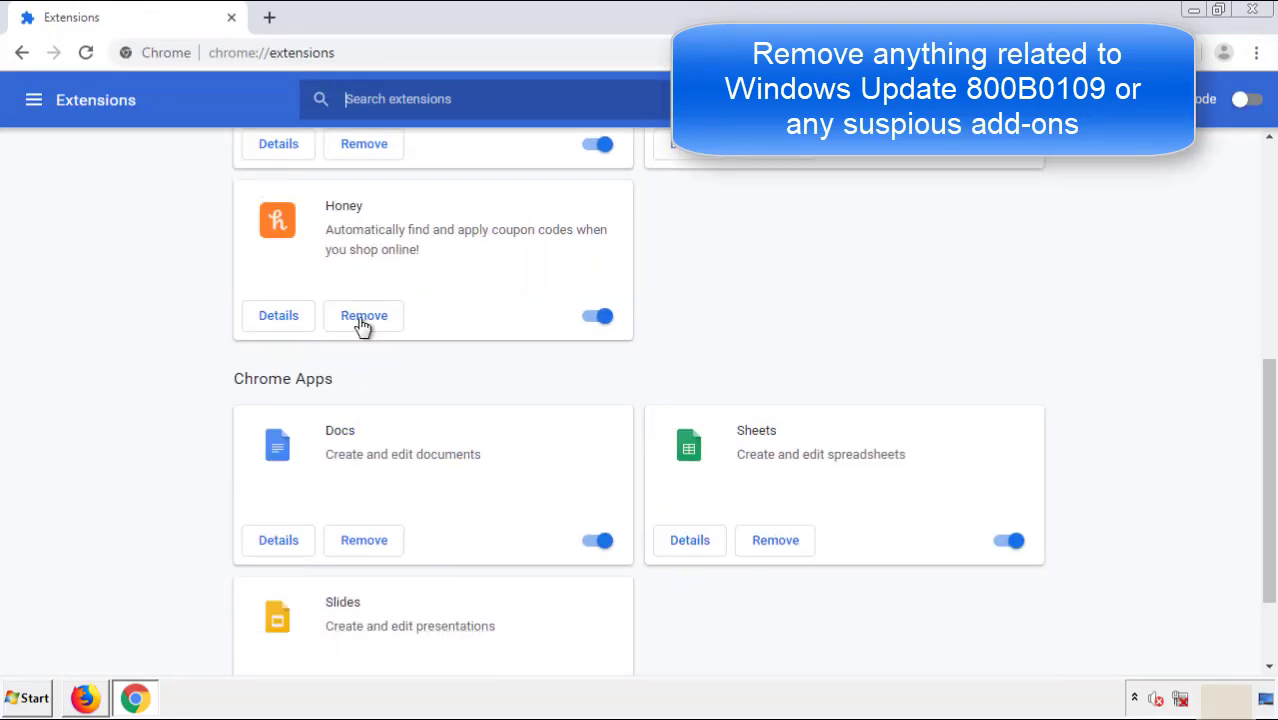
scroll(485, 365, "up", 10)
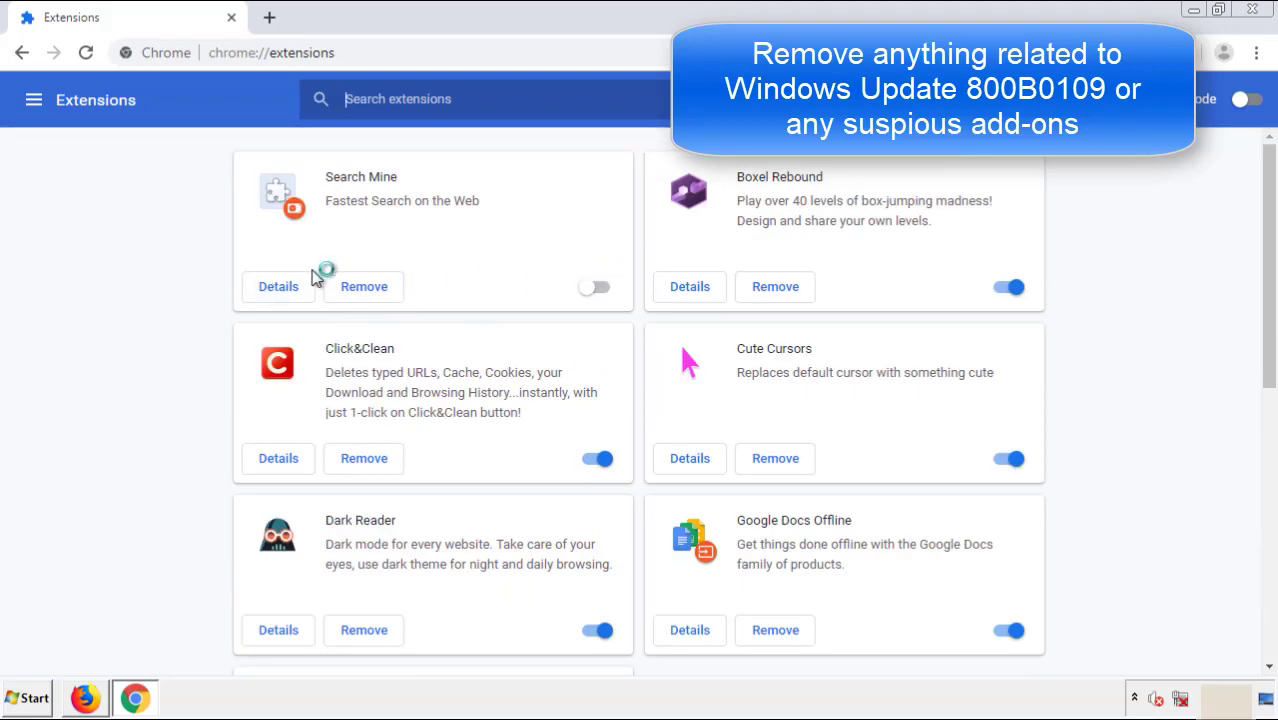
left_click(362, 288)
left_click(702, 170)
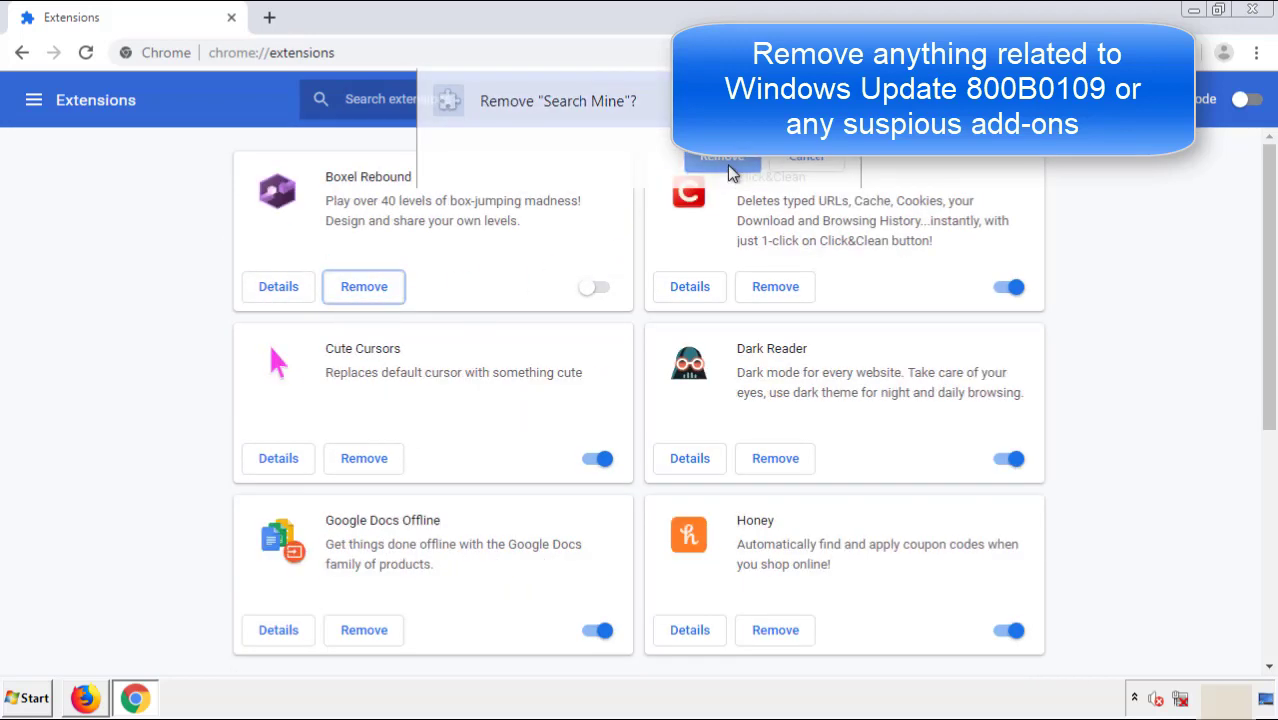
Step: Close Chrome and show the Start menu's Shut down choices, including Restart
left_click(1262, 12)
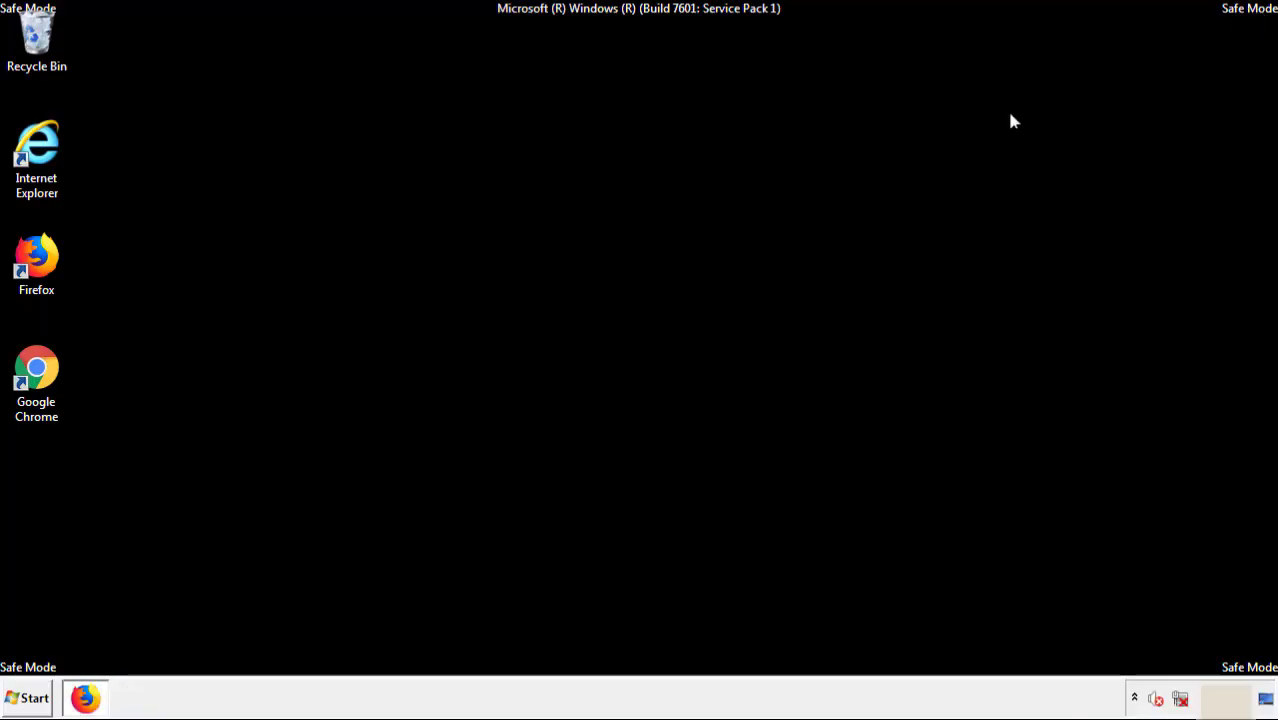
left_click(30, 699)
left_click(345, 655)
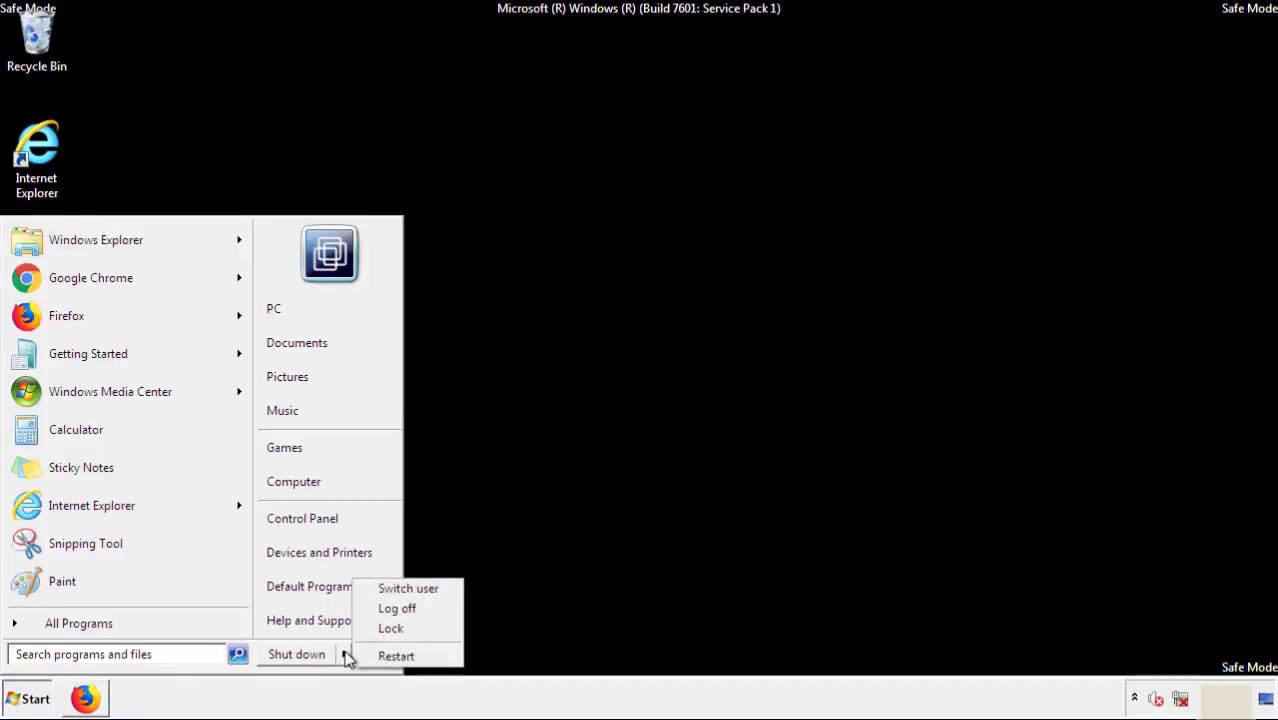